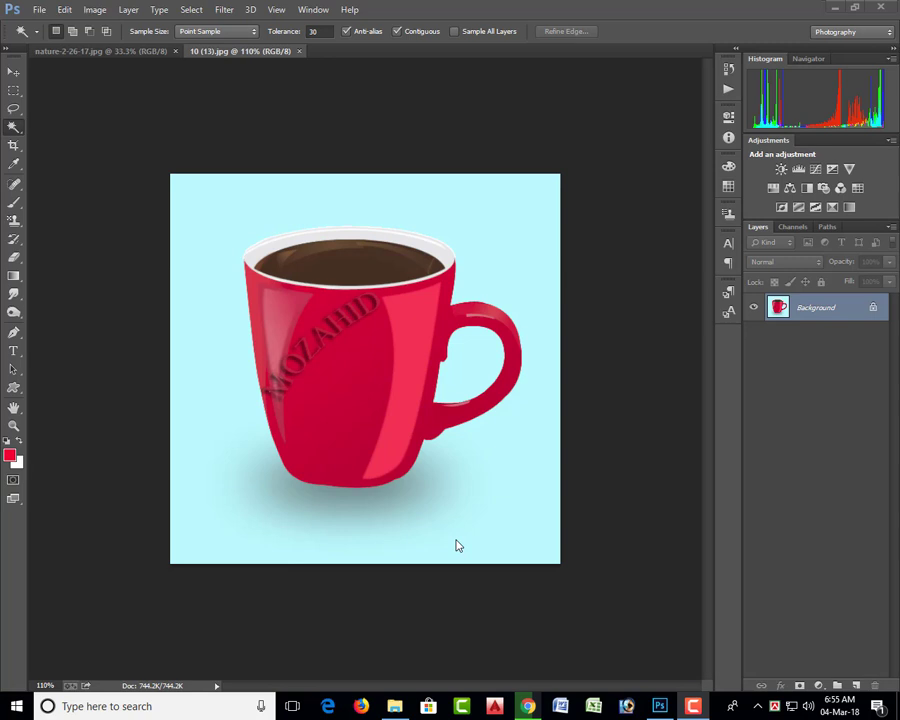
# Examine the landscape photo nature-2-26-17.jpg and the red mug image 10 (13).jpg
pyautogui.press('v')
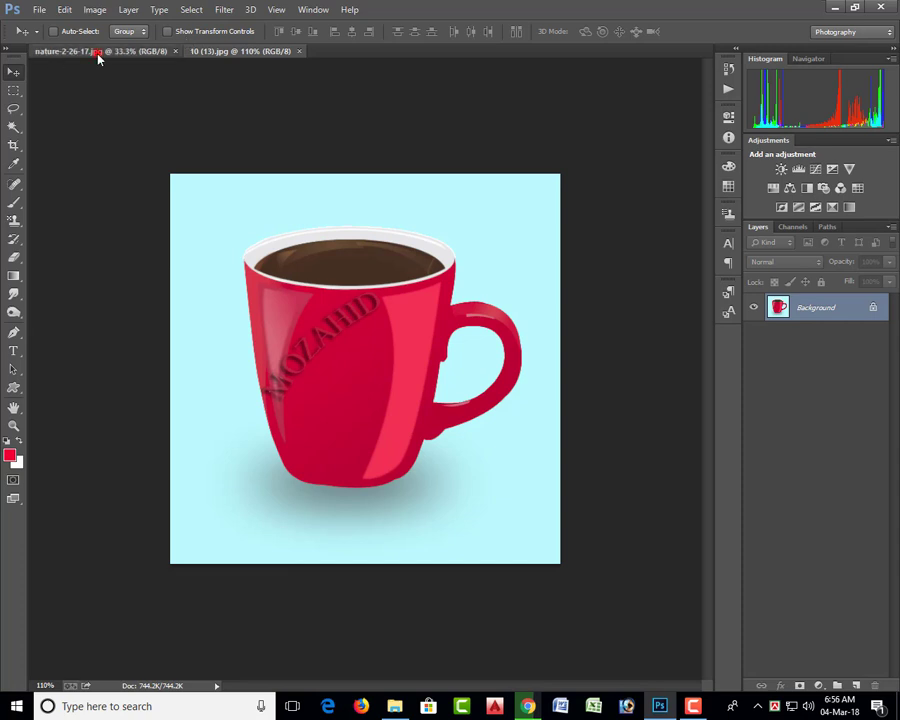
pyautogui.click(97, 51)
pyautogui.click(222, 52)
pyautogui.click(128, 52)
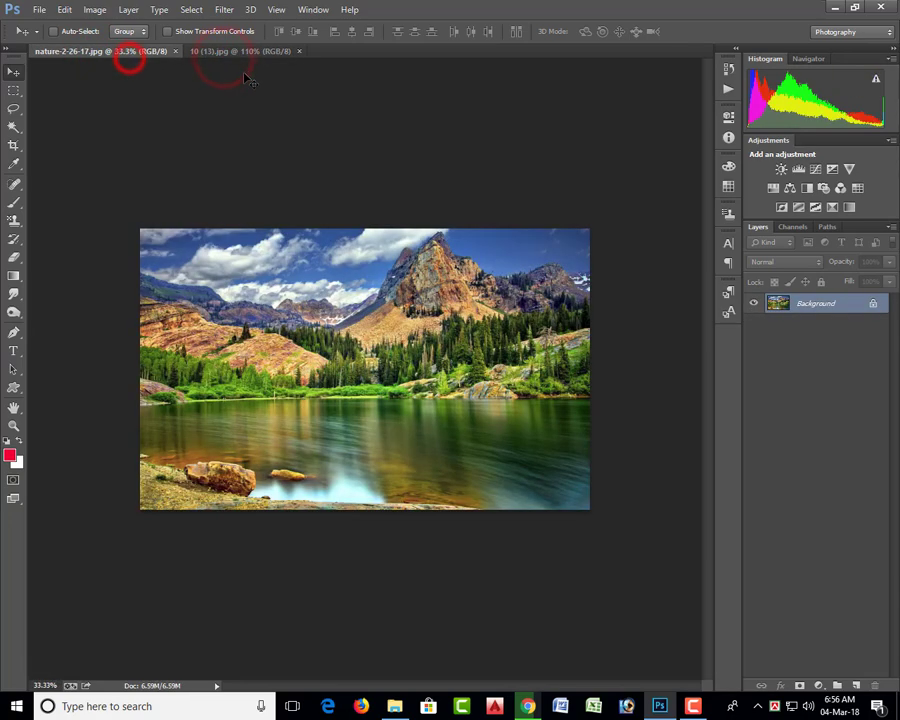
pyautogui.click(243, 54)
pyautogui.click(145, 52)
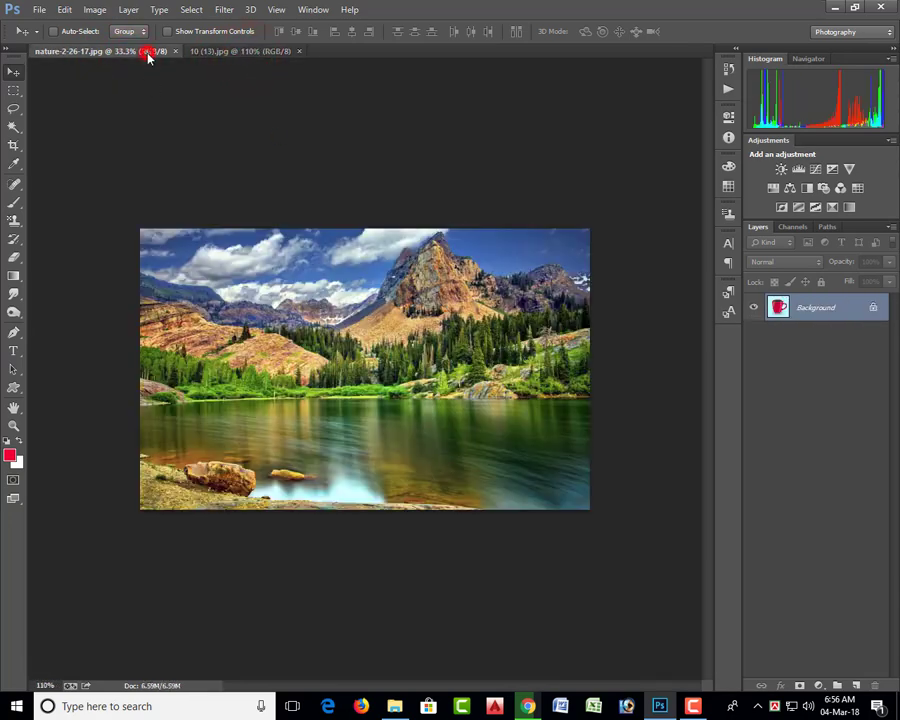
pyautogui.click(231, 54)
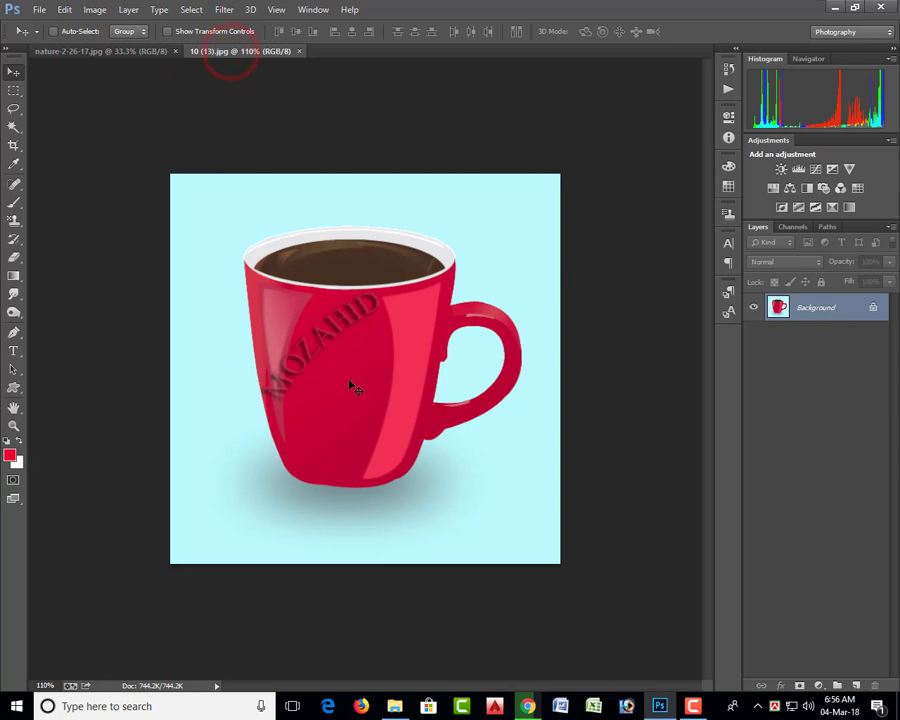
pyautogui.click(128, 52)
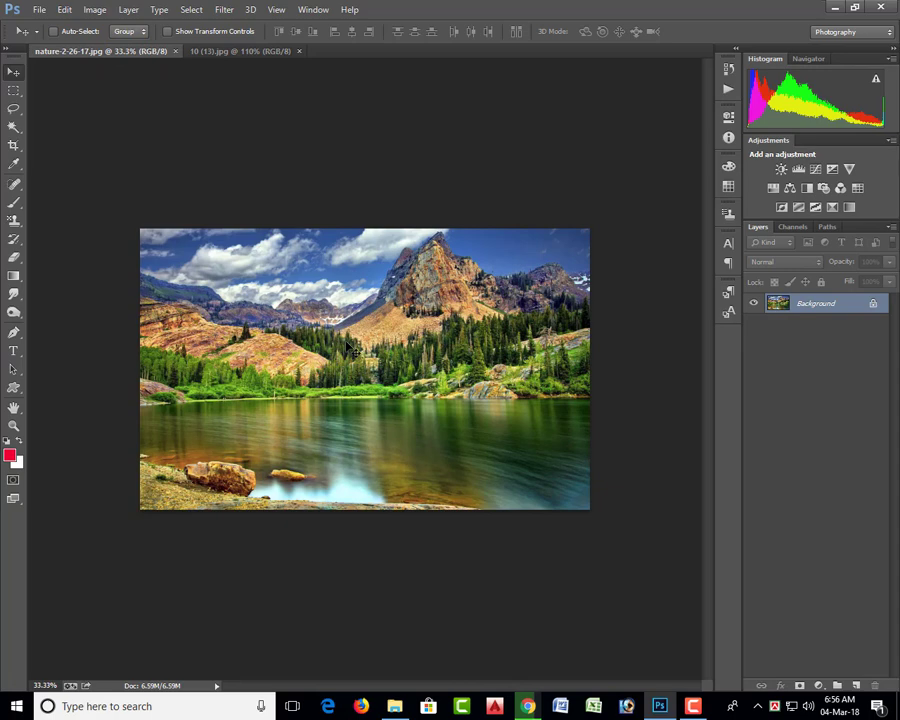
pyautogui.click(259, 51)
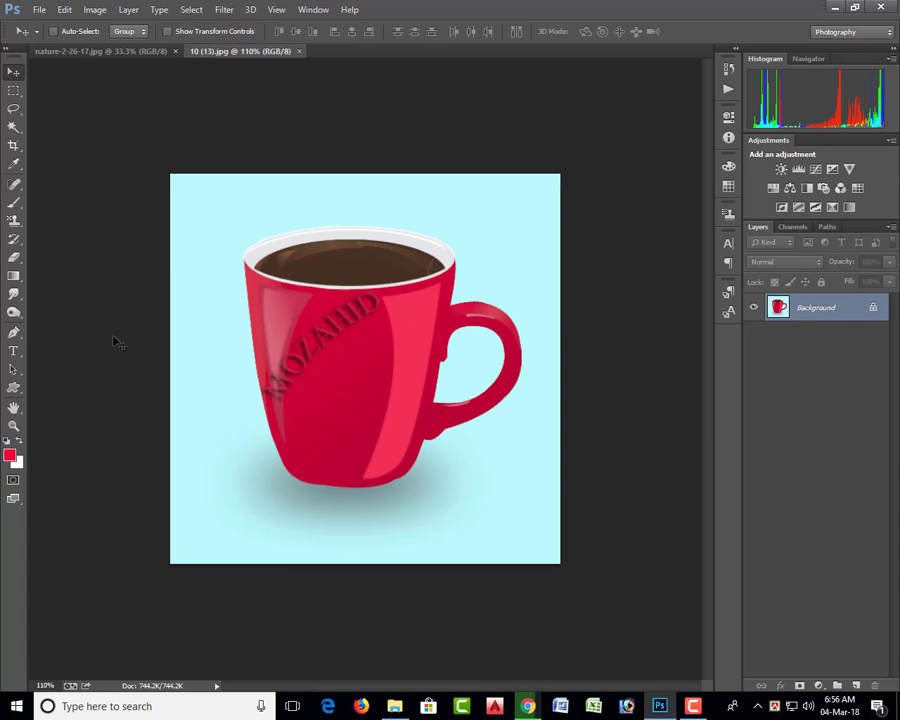
# Select the light blue background with the Magic Wand tool, adding the shadow under the mug and the area inside the handle
pyautogui.click(14, 131)
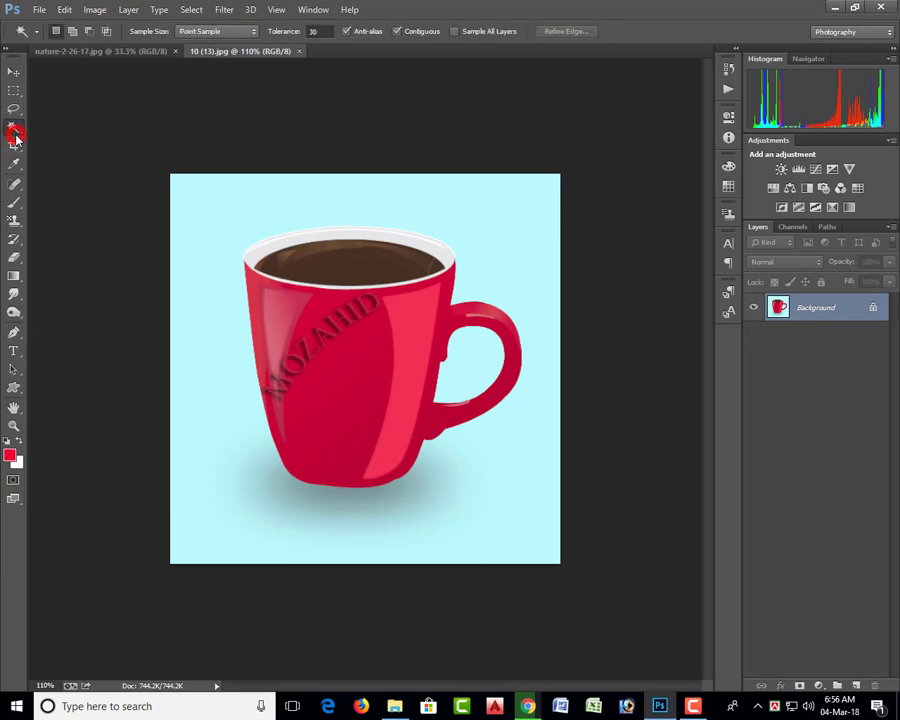
pyautogui.click(476, 207)
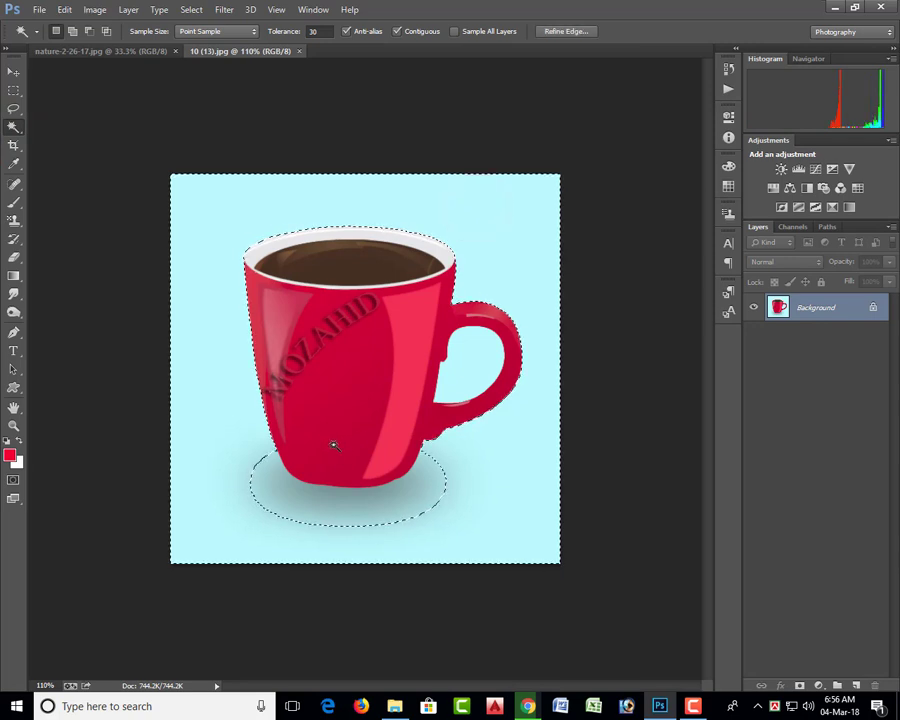
pyautogui.click(72, 32)
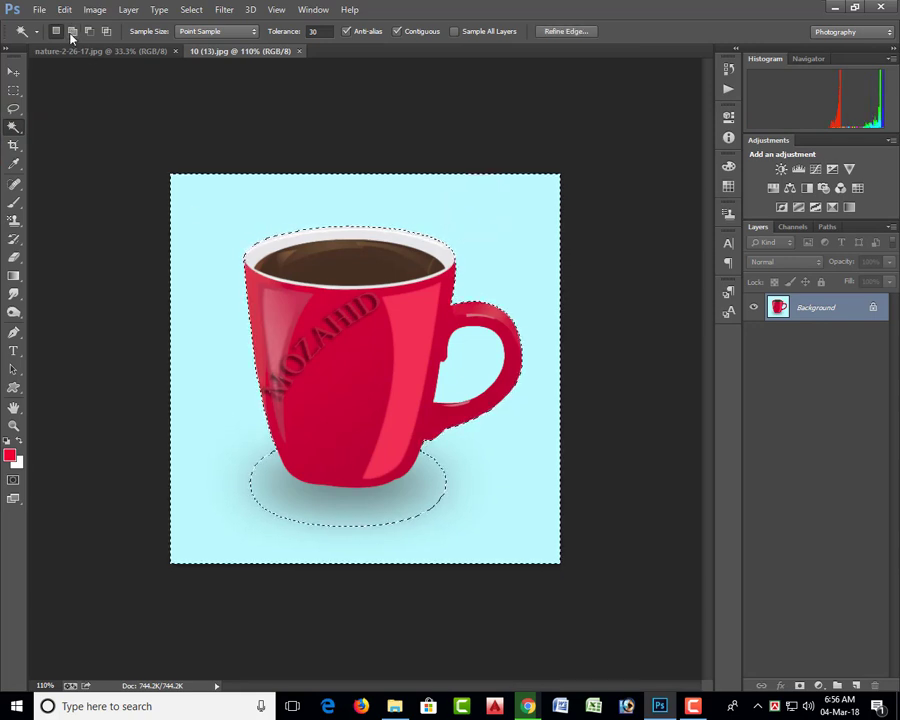
pyautogui.click(322, 502)
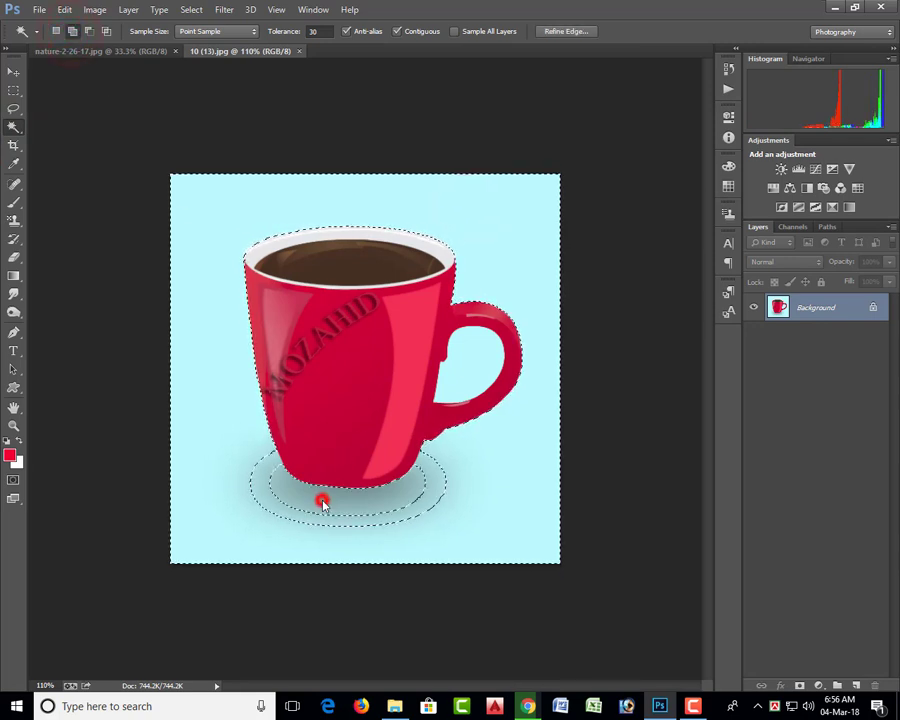
pyautogui.click(263, 485)
pyautogui.click(477, 369)
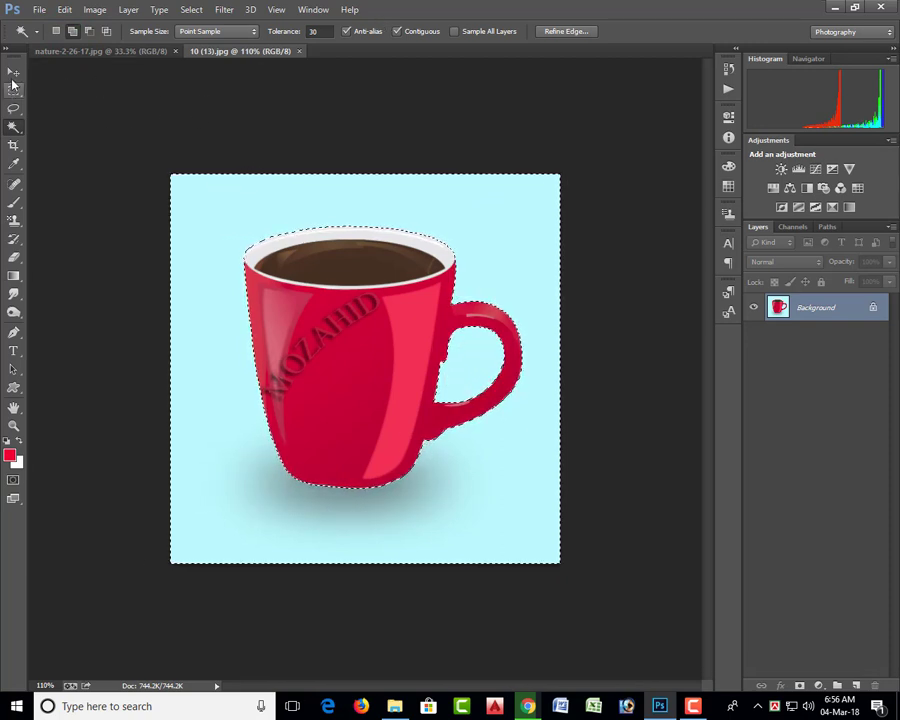
# Invert the selection so that only the mug is selected
pyautogui.rightClick(325, 330)
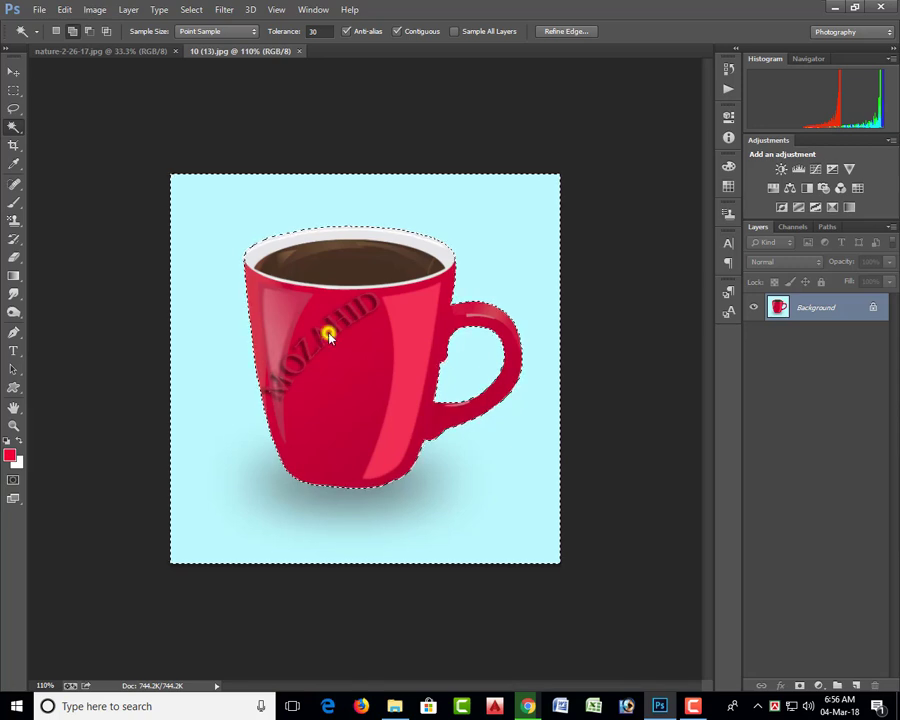
pyautogui.click(14, 90)
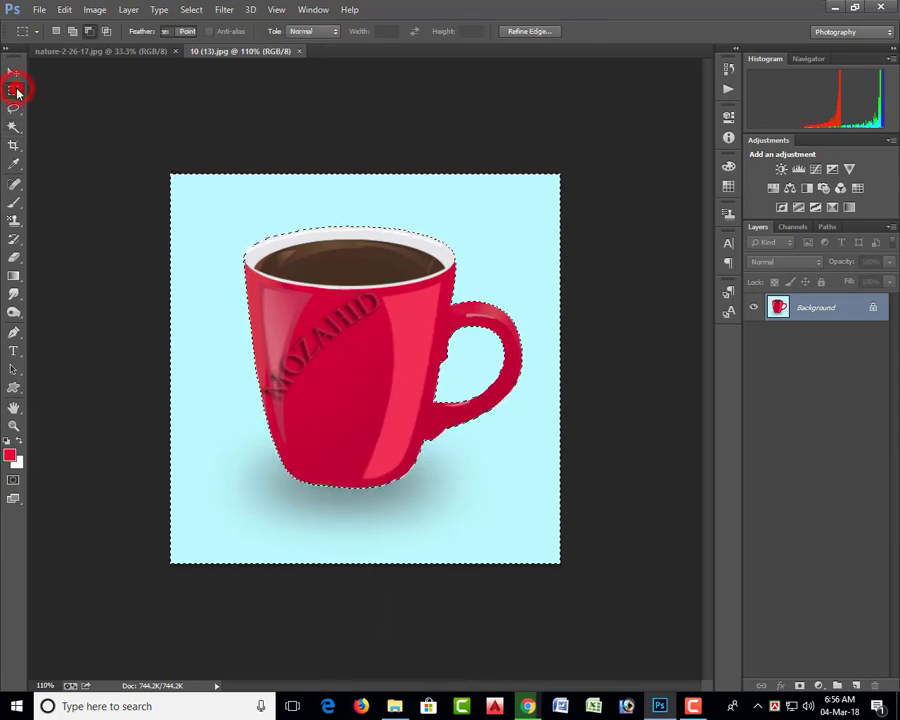
pyautogui.rightClick(297, 355)
pyautogui.click(345, 379)
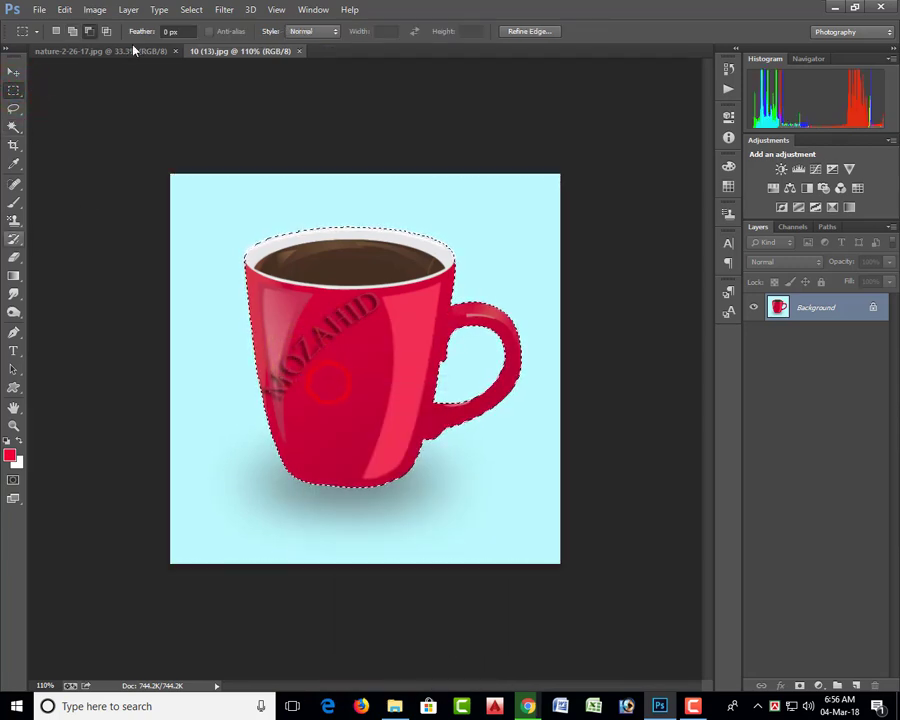
# Copy the selected mug and paste it into nature-2-26-17.jpg as a new layer
pyautogui.click(13, 72)
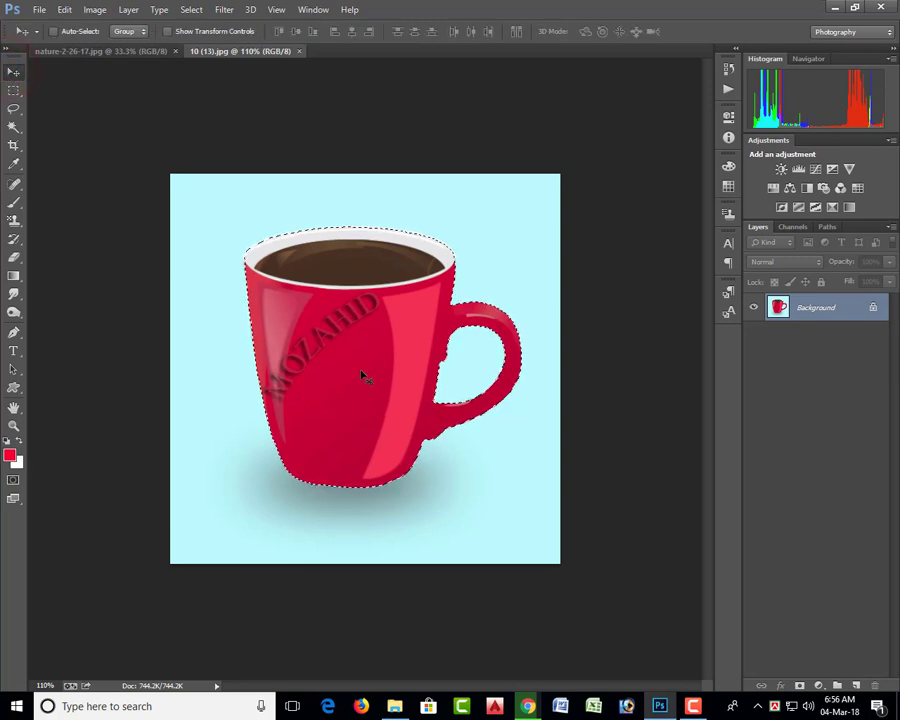
pyautogui.click(64, 9)
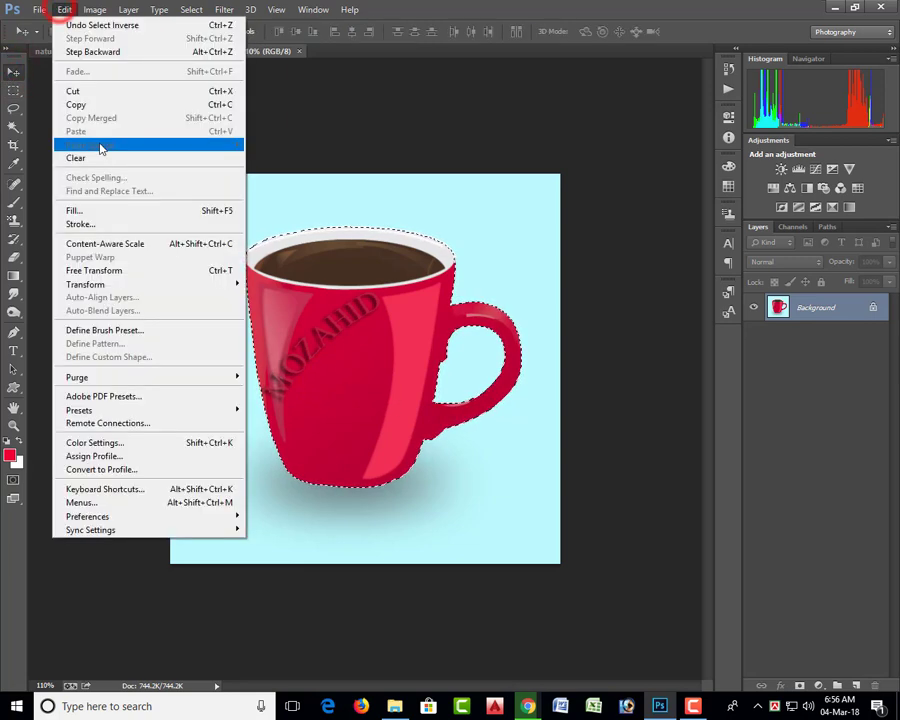
pyautogui.click(103, 107)
pyautogui.click(140, 53)
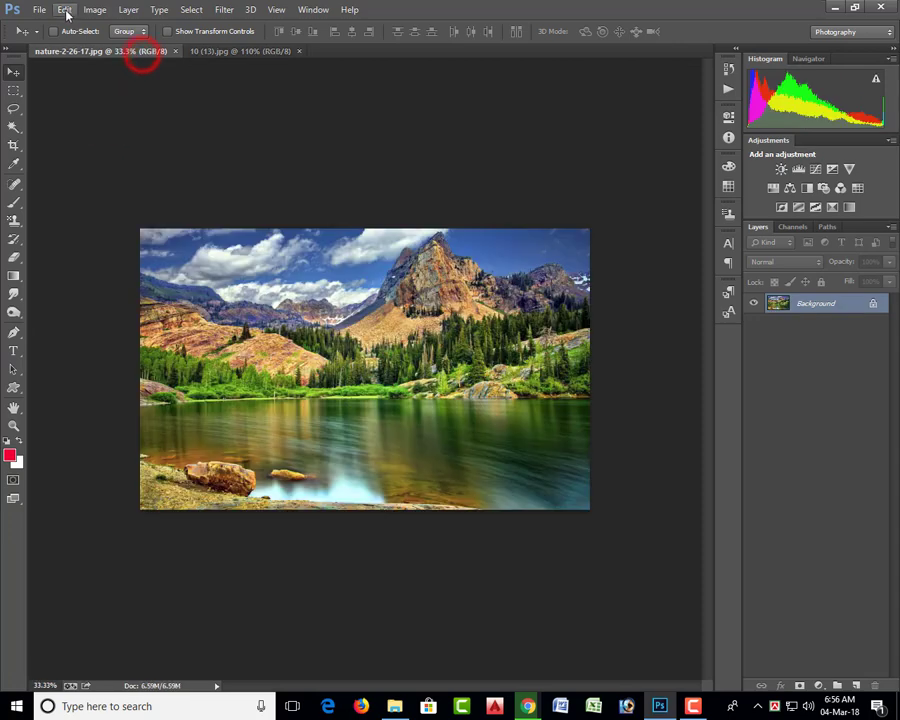
pyautogui.click(64, 9)
pyautogui.click(130, 131)
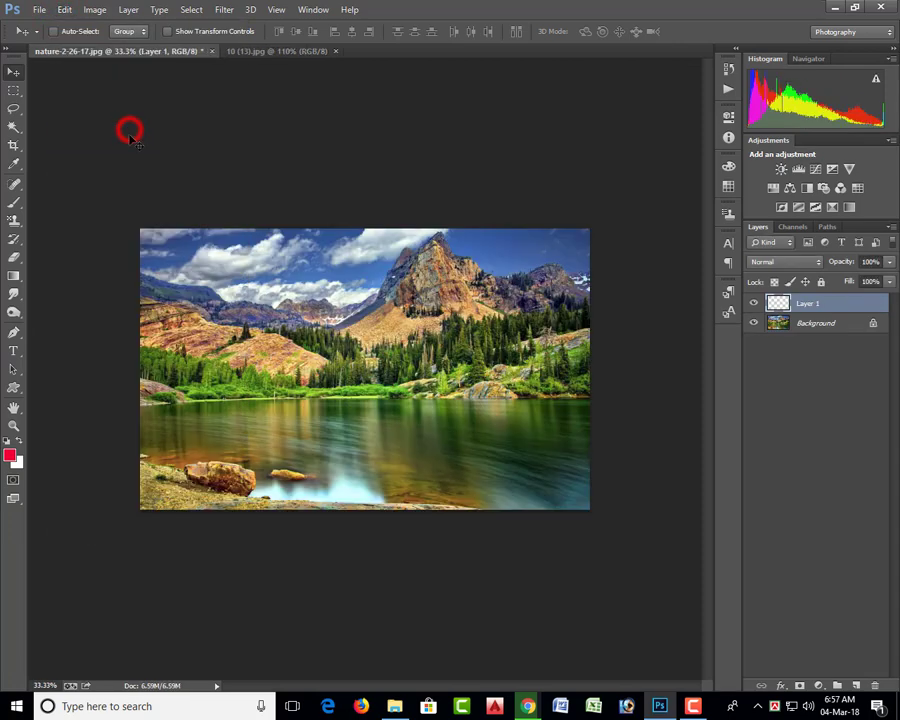
# Move the pasted mug over the right part of the lake
pyautogui.moveTo(358, 387); pyautogui.dragTo(506, 437)
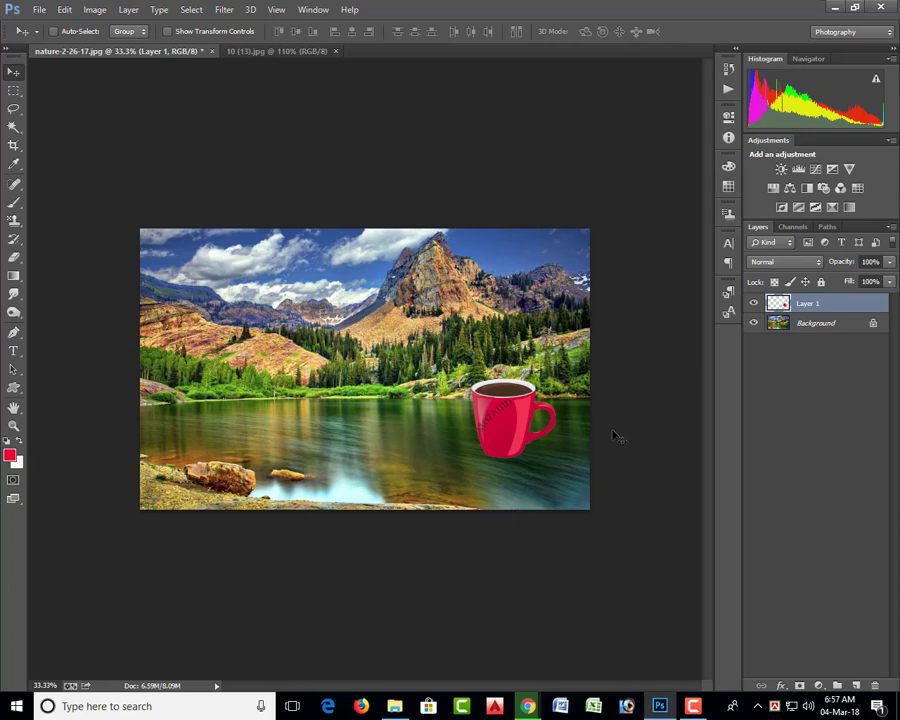
pyautogui.click(170, 32)
pyautogui.click(169, 33)
# Scale the mug proportionally to about 169% with Free Transform and move it closer to the middle of the lake
pyautogui.hotkey('ctrl', 't')
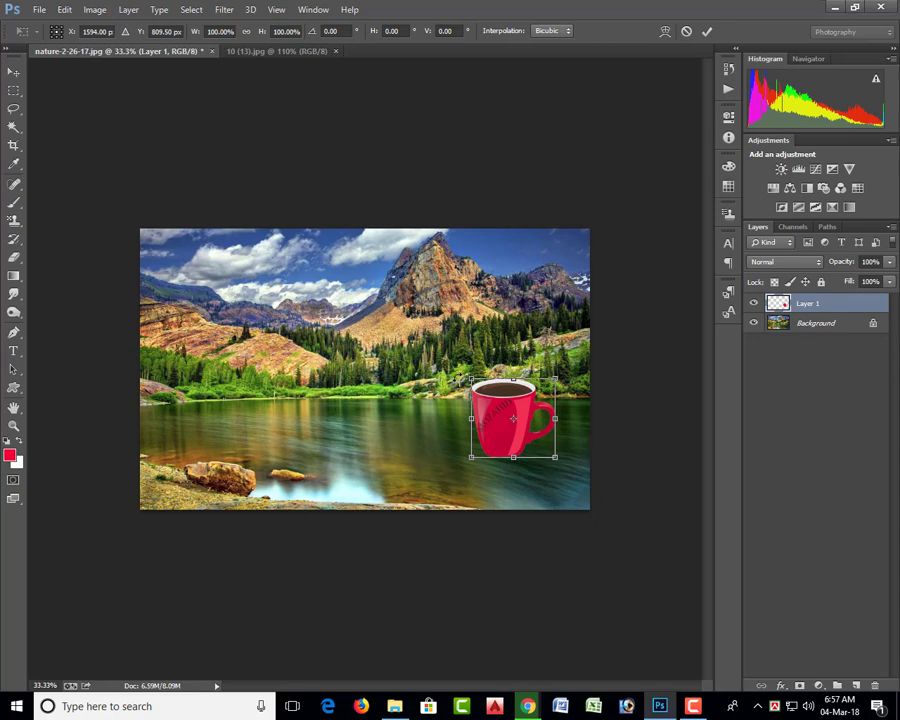
pyautogui.moveTo(471, 379); pyautogui.dragTo(469, 264)
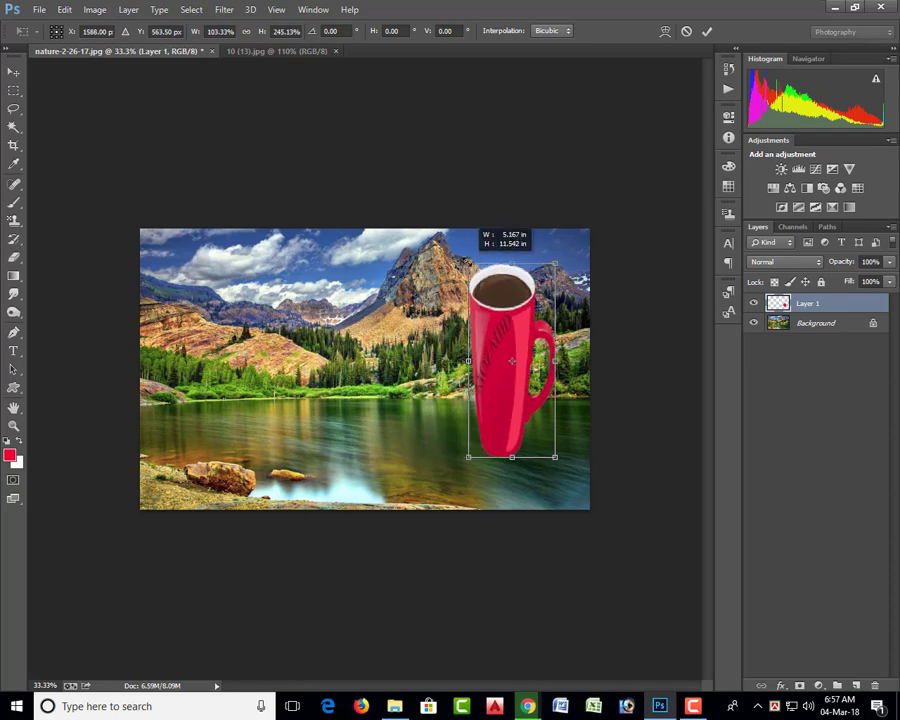
pyautogui.moveTo(469, 264); pyautogui.dragTo(348, 325)
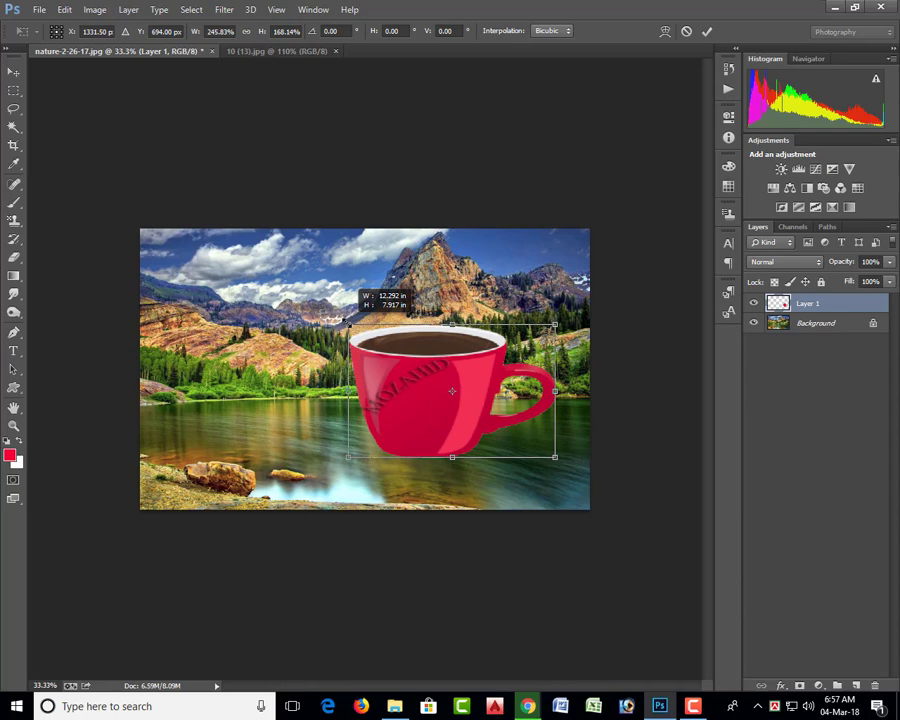
pyautogui.moveTo(348, 325); pyautogui.dragTo(315, 350)
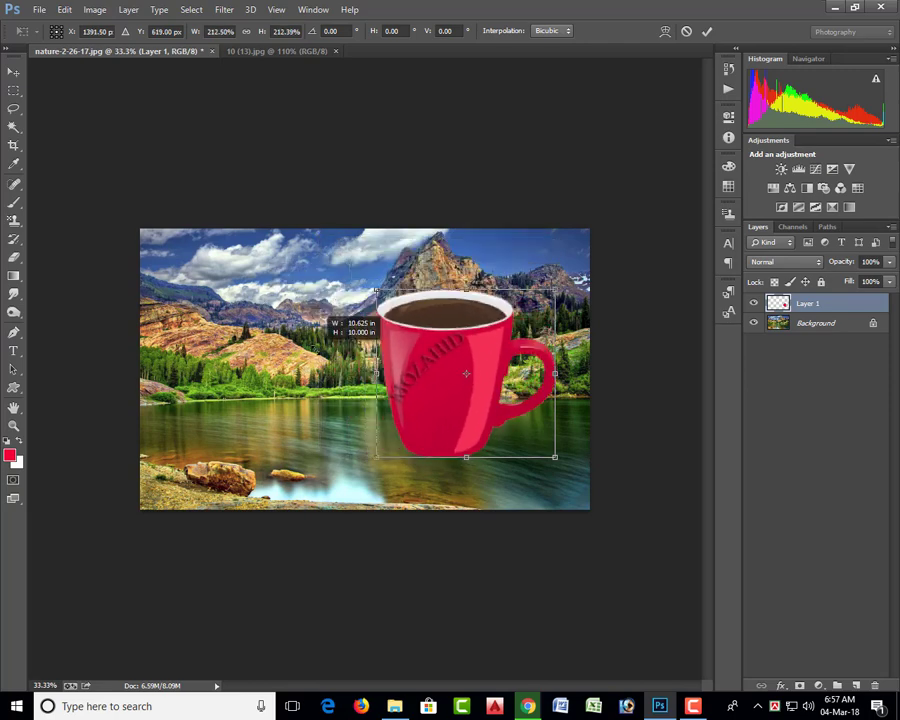
pyautogui.moveTo(376, 291); pyautogui.dragTo(328, 243)
pyautogui.moveTo(224, 311); pyautogui.dragTo(250, 380)
pyautogui.moveTo(374, 290)
pyautogui.mouseDown()
pyautogui.moveTo(446, 353)
pyautogui.moveTo(371, 288)
pyautogui.mouseUp()
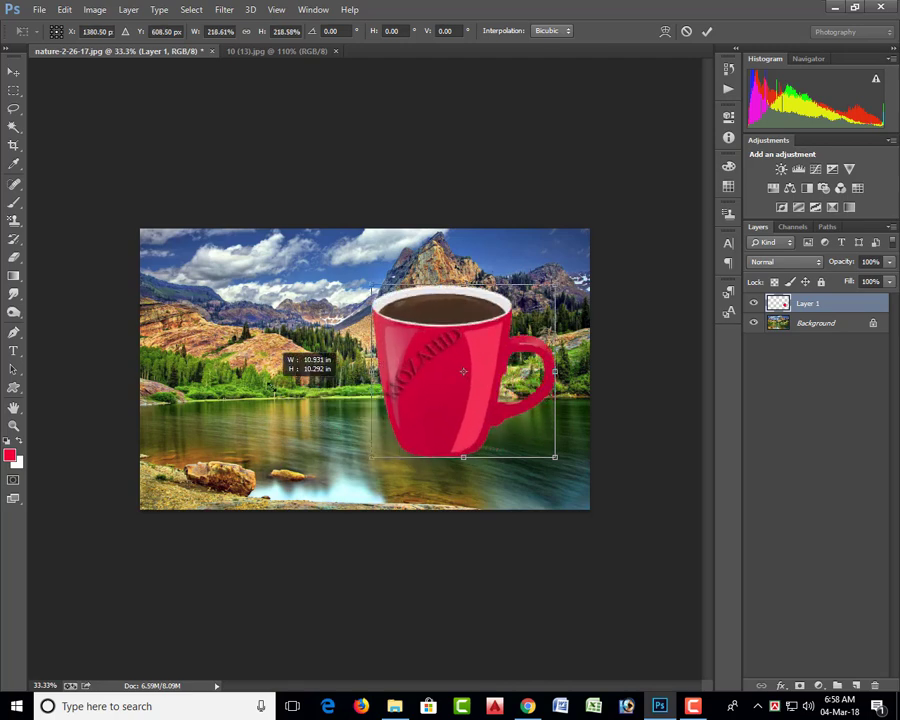
pyautogui.moveTo(270, 385); pyautogui.dragTo(306, 407)
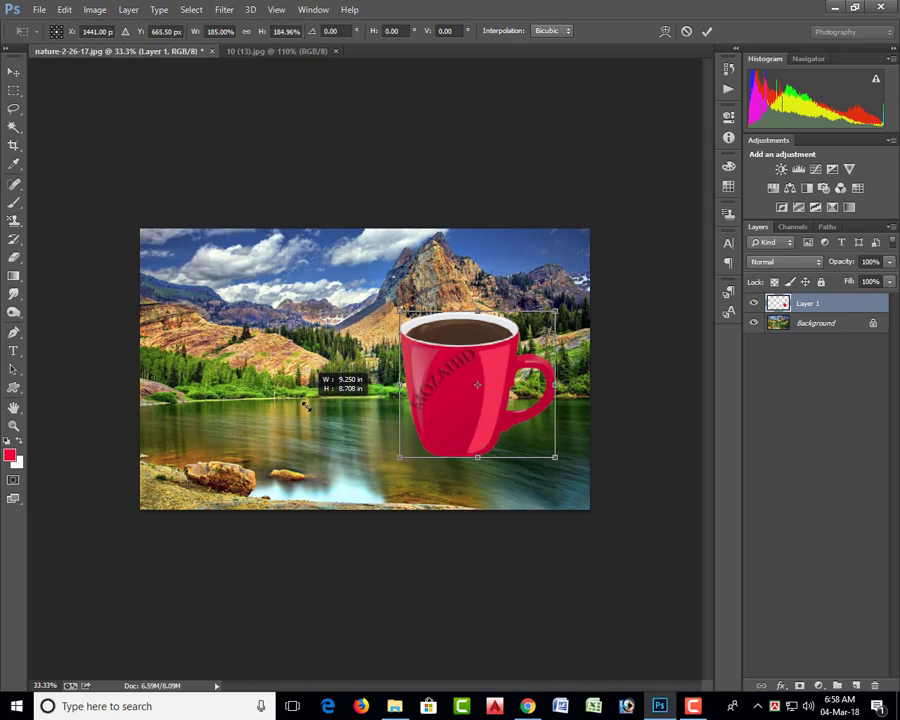
pyautogui.moveTo(306, 405); pyautogui.dragTo(188, 381)
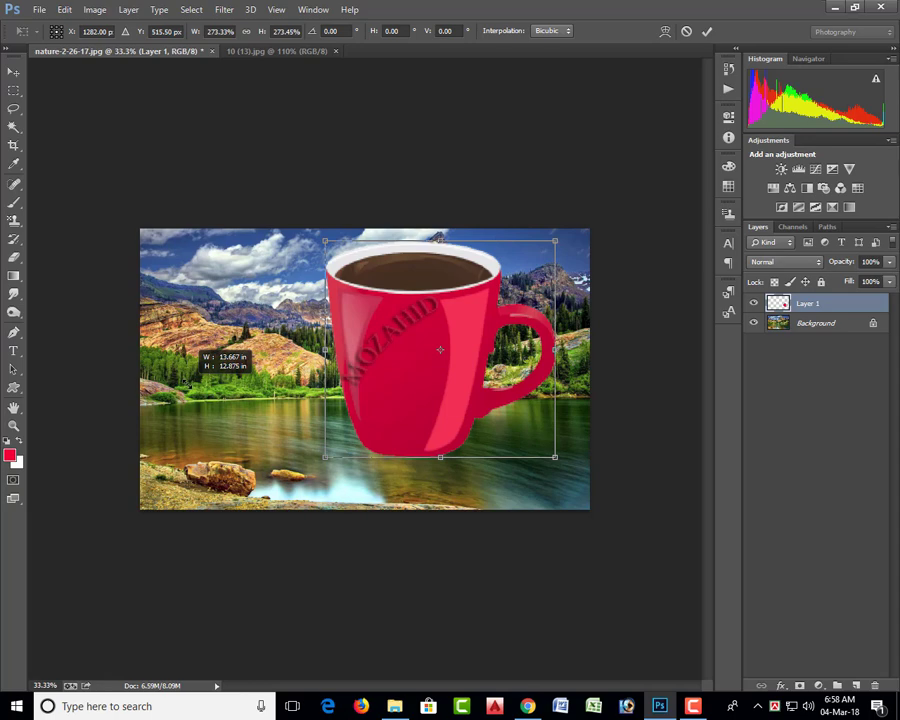
pyautogui.moveTo(188, 378); pyautogui.dragTo(315, 481)
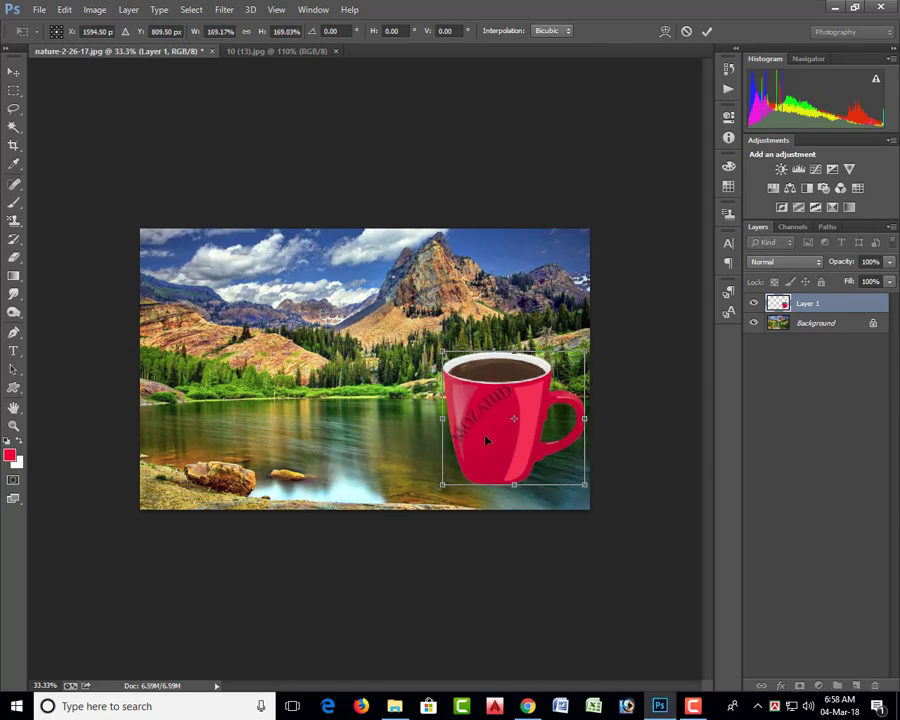
pyautogui.moveTo(486, 440); pyautogui.dragTo(422, 424)
pyautogui.press('Return')
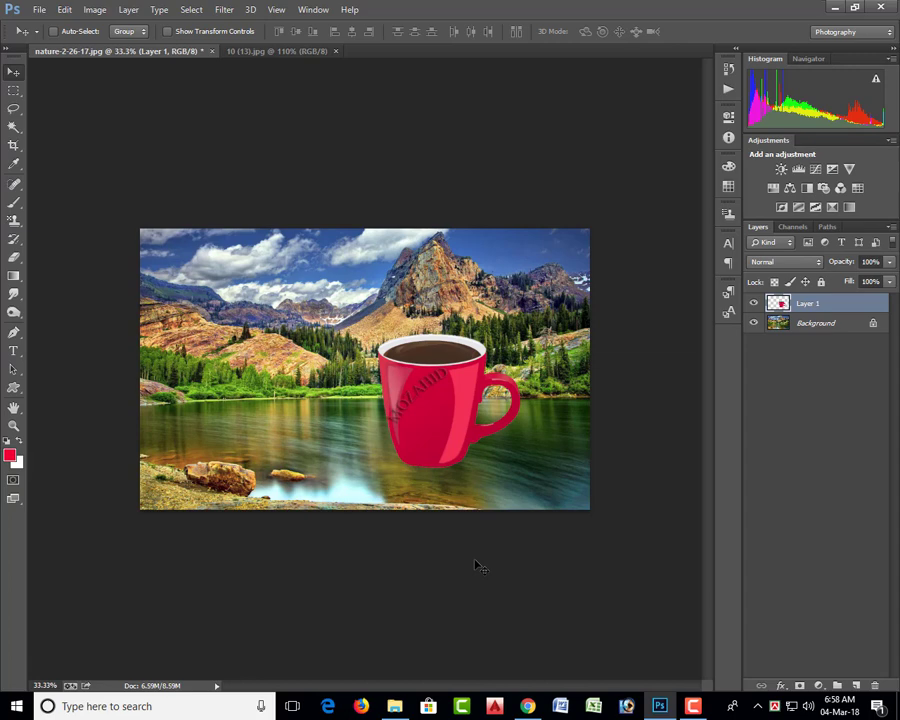
pyautogui.click(63, 9)
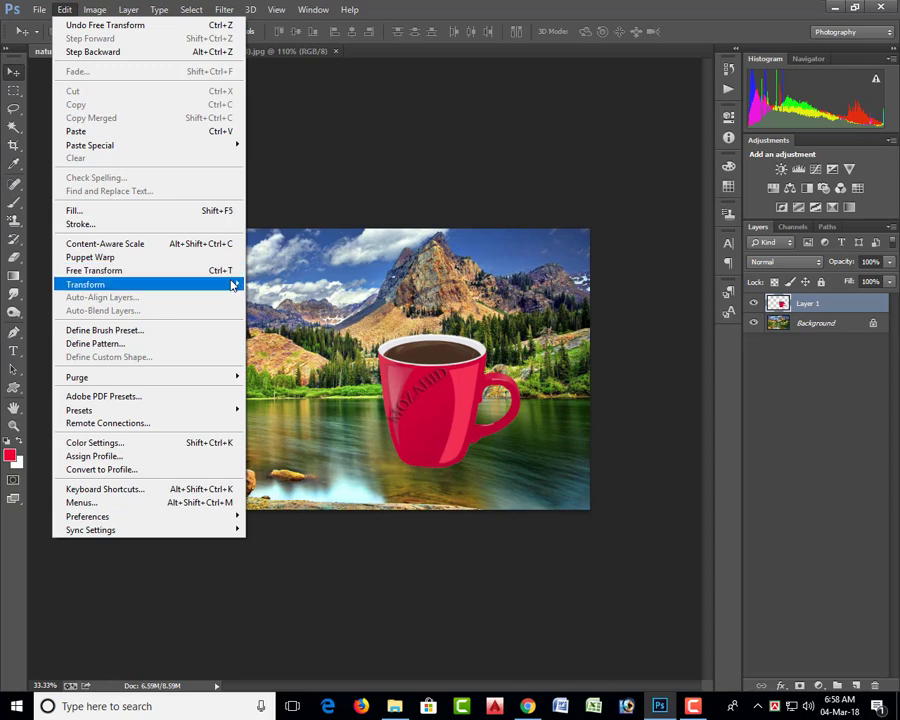
pyautogui.moveTo(236, 284)
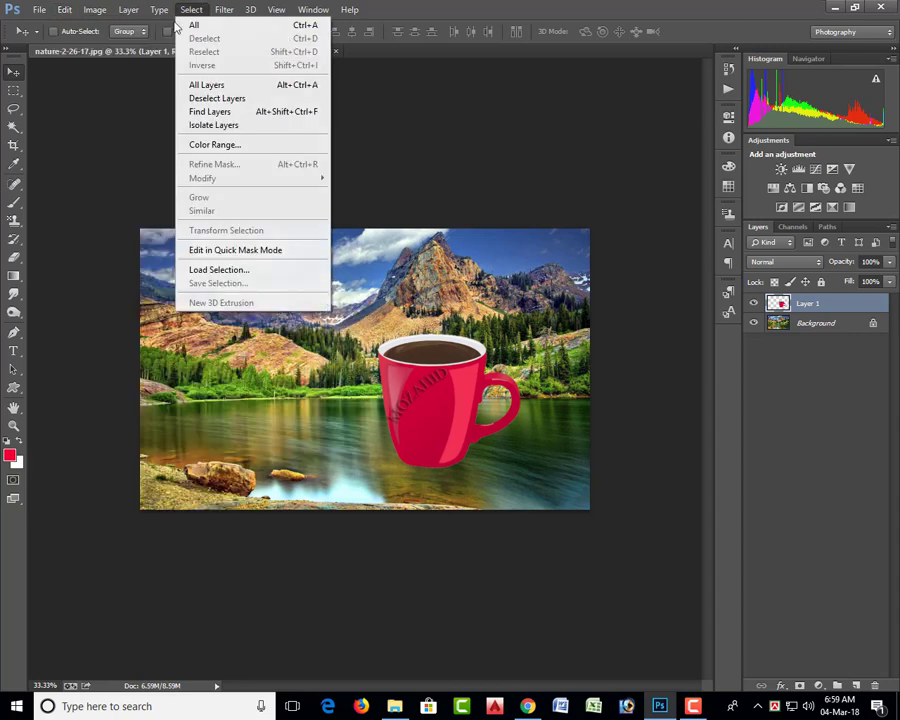
pyautogui.click(453, 398)
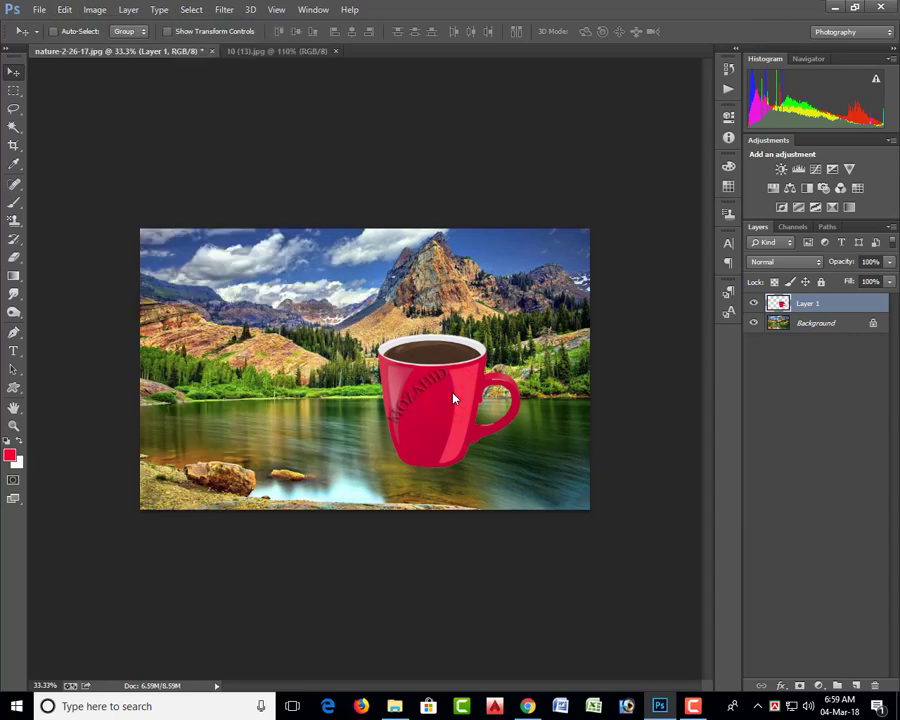
# Rotate the mug with Free Transform, tilting it to about -23.5° and bringing it back to about -2.9°
pyautogui.hotkey('ctrl', 't')
pyautogui.rightClick(456, 375)
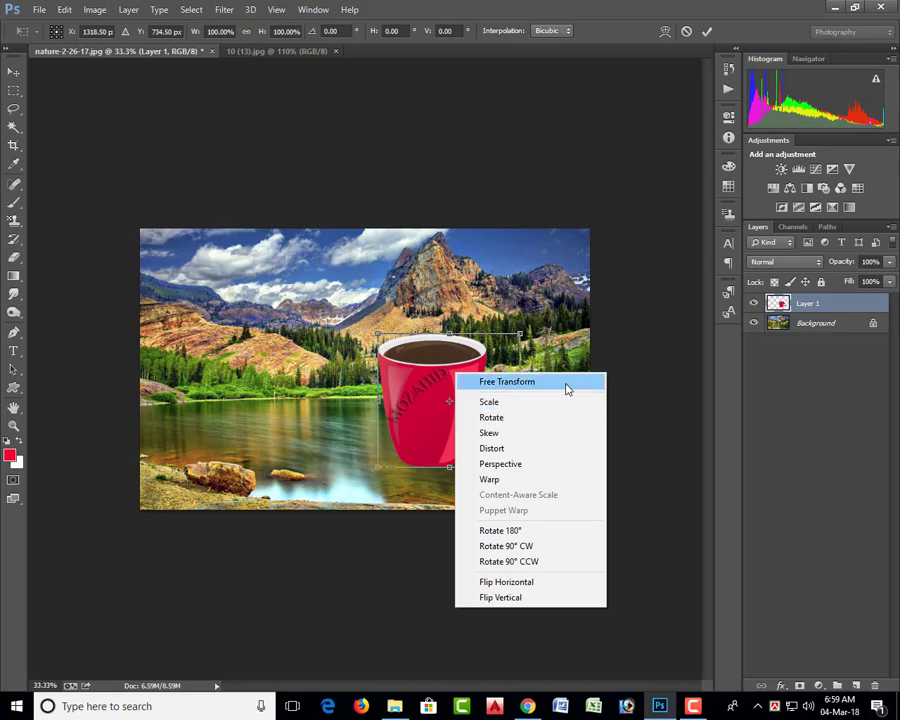
pyautogui.click(426, 346)
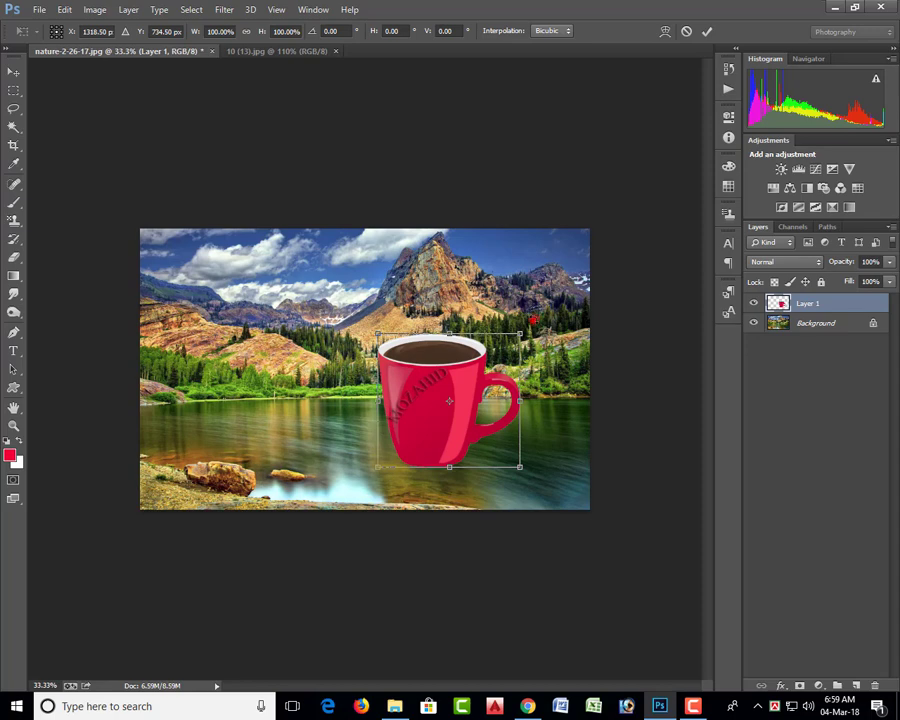
pyautogui.moveTo(532, 316); pyautogui.dragTo(498, 296)
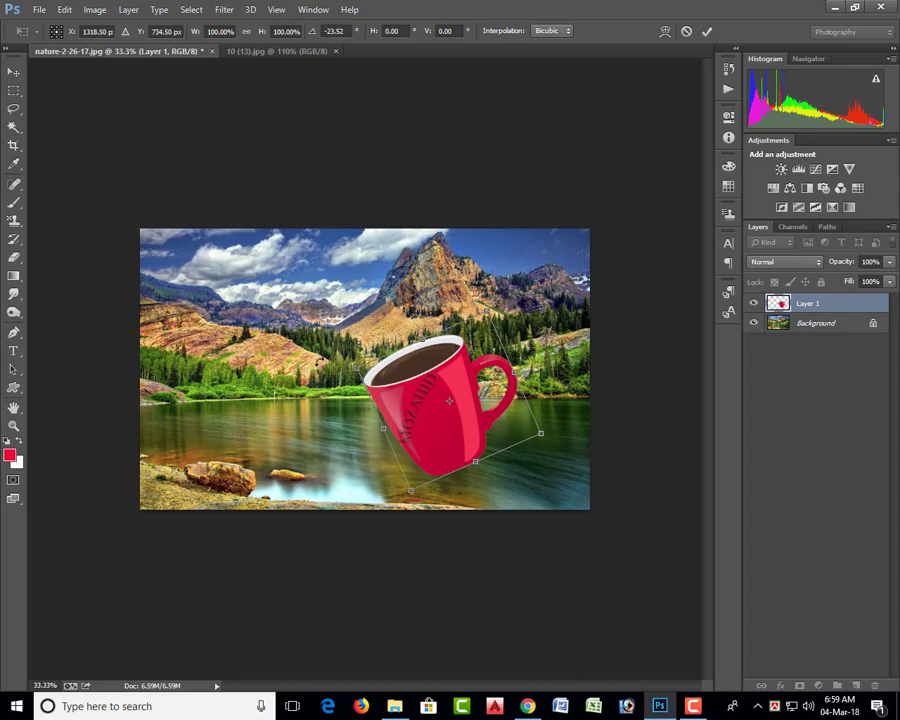
pyautogui.moveTo(319, 362); pyautogui.dragTo(349, 327)
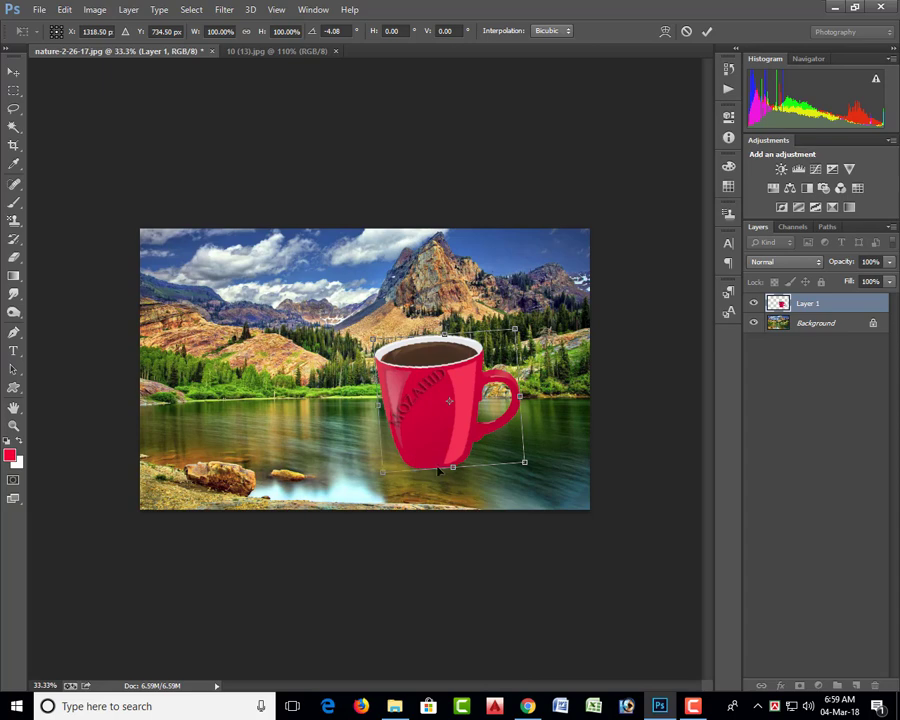
pyautogui.moveTo(384, 487)
pyautogui.mouseDown()
pyautogui.moveTo(366, 494)
pyautogui.moveTo(376, 490)
pyautogui.mouseUp()
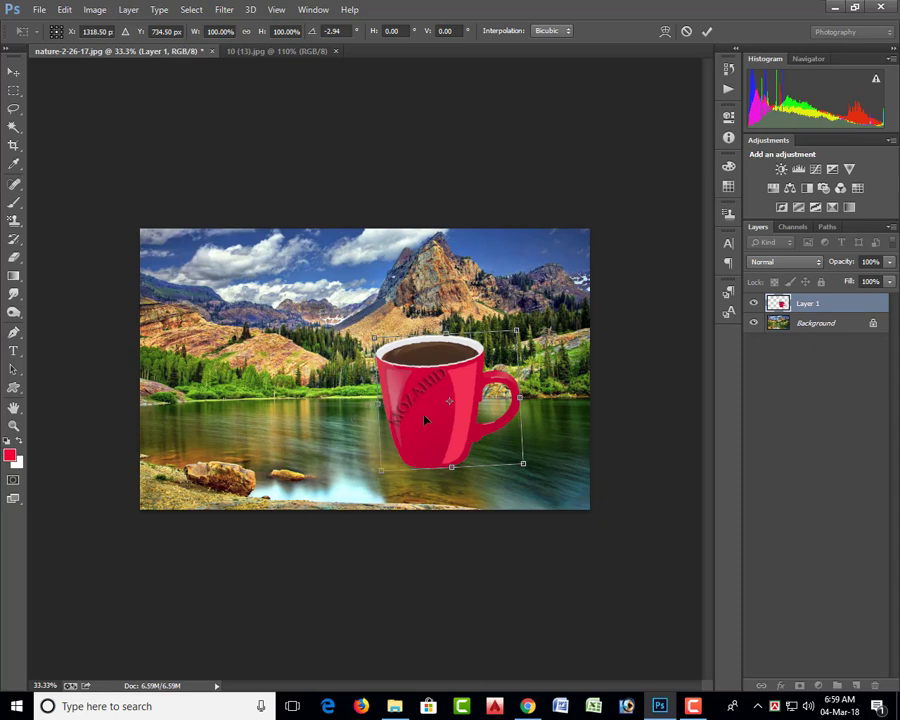
# Try rotating the mug 180° within the active transform, and undo that rotation
pyautogui.rightClick(435, 377)
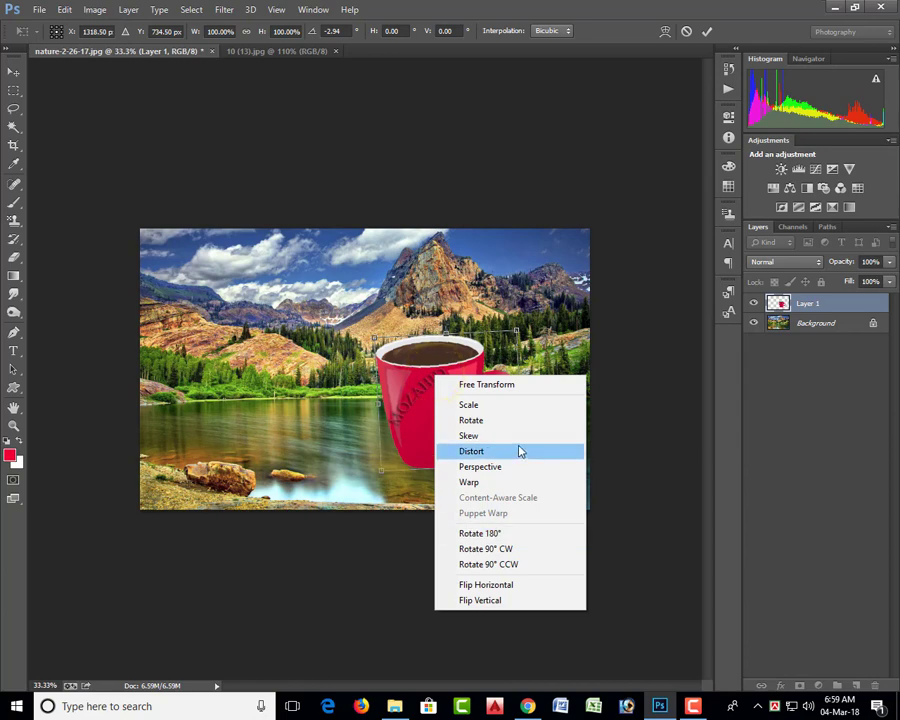
pyautogui.click(496, 536)
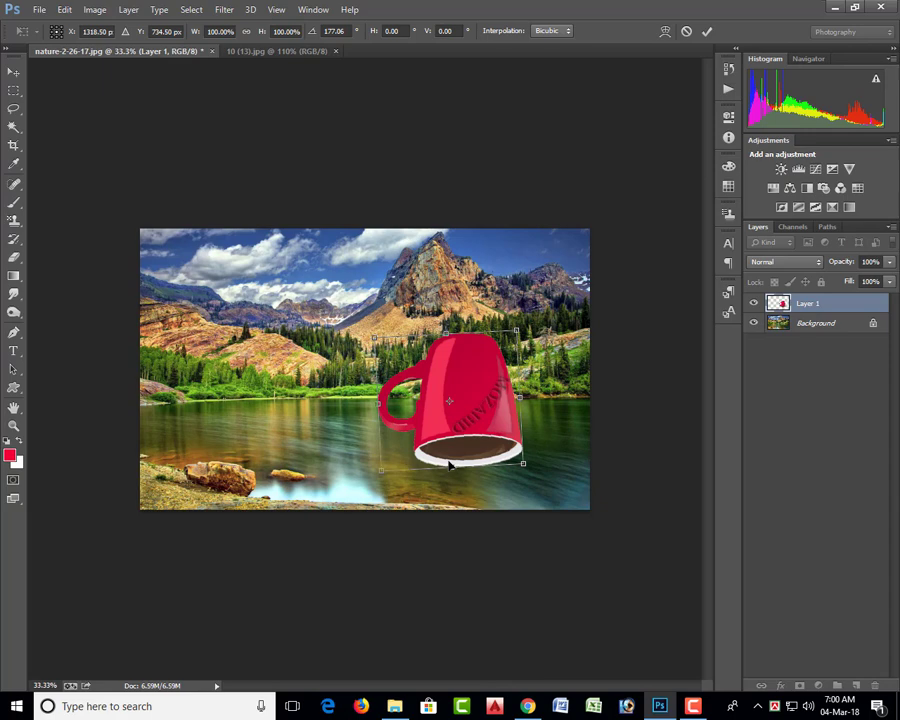
pyautogui.hotkey('ctrl', 'z')
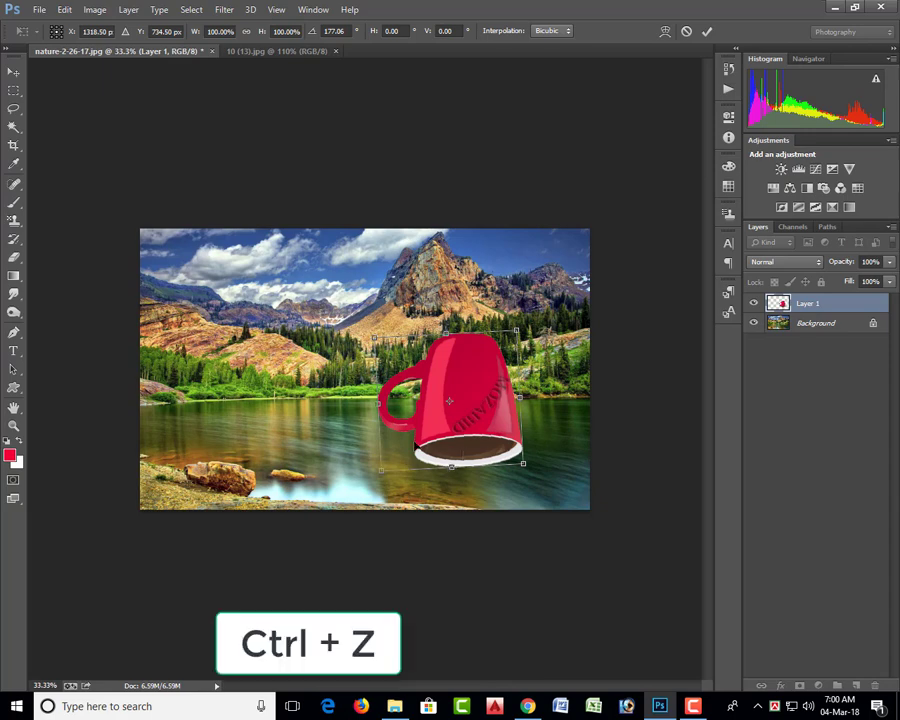
pyautogui.hotkey('ctrl', 'z')
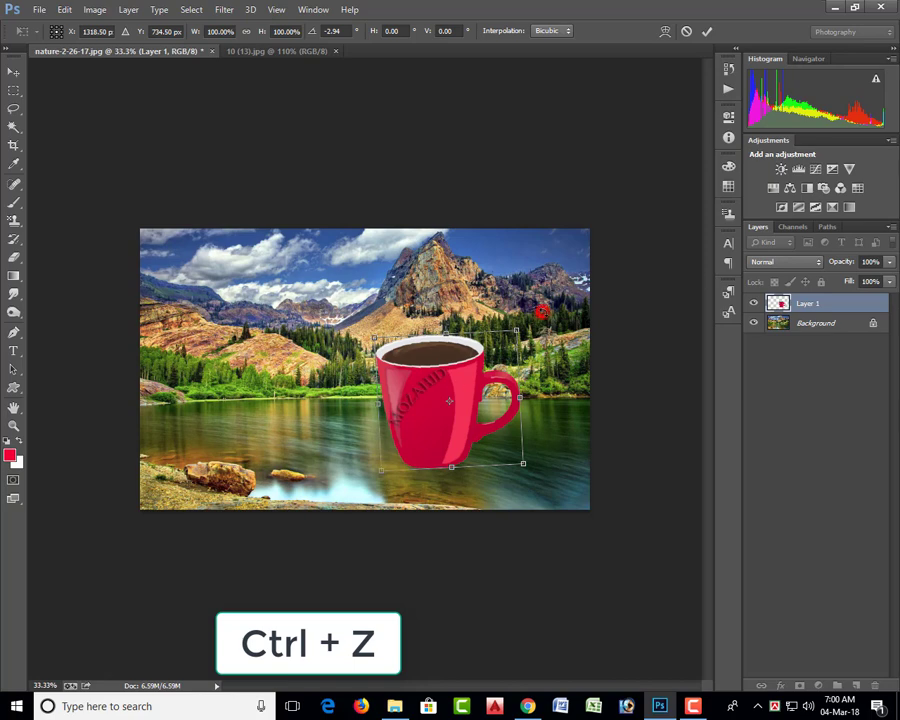
# Rotate the mug to about 1.35°, flip it horizontally, and apply the transform
pyautogui.moveTo(541, 311); pyautogui.dragTo(546, 309)
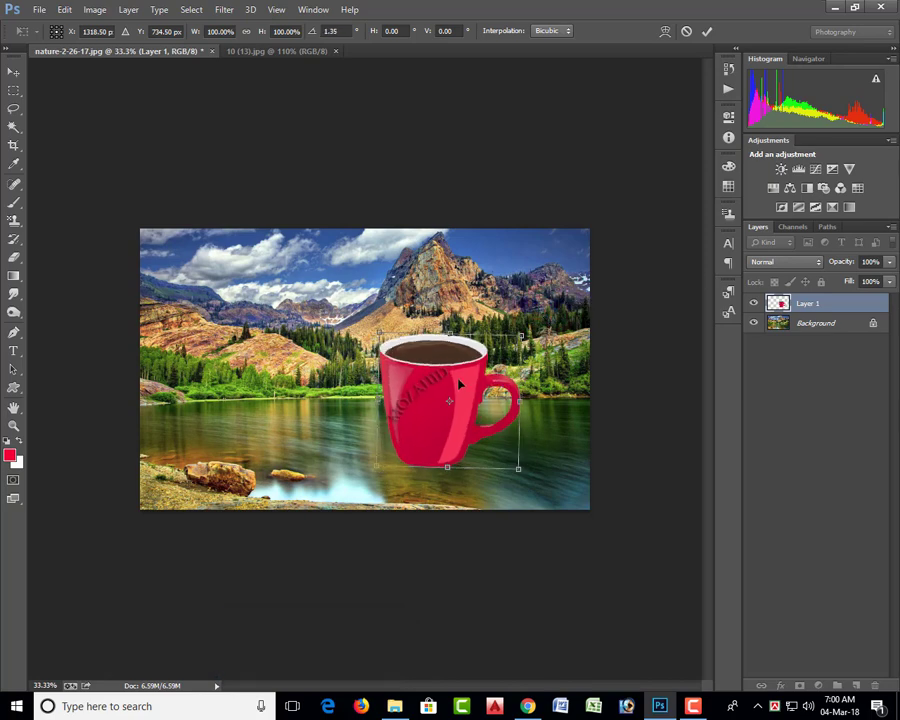
pyautogui.rightClick(456, 386)
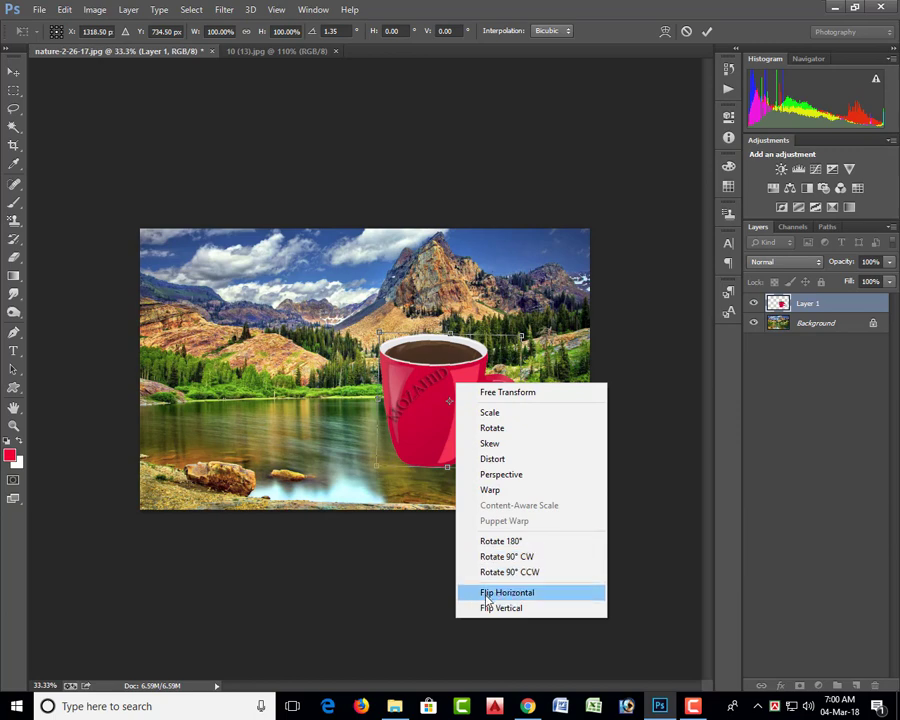
pyautogui.click(544, 596)
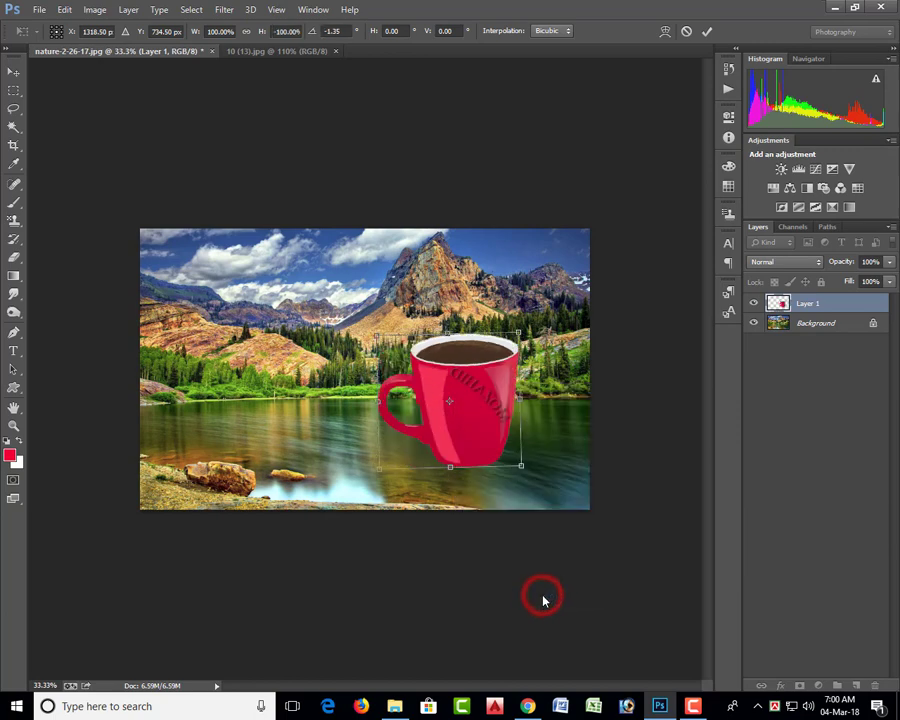
pyautogui.press('Return')
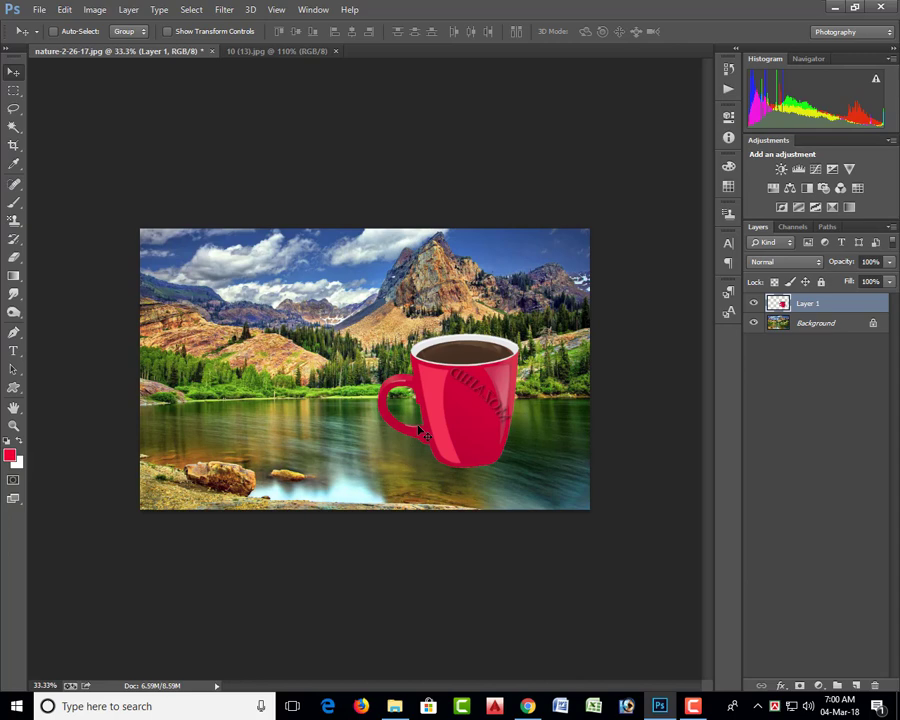
# Start another Free Transform on the mug layer and flip the mug horizontally again
pyautogui.hotkey('ctrl', 't')
pyautogui.rightClick(470, 360)
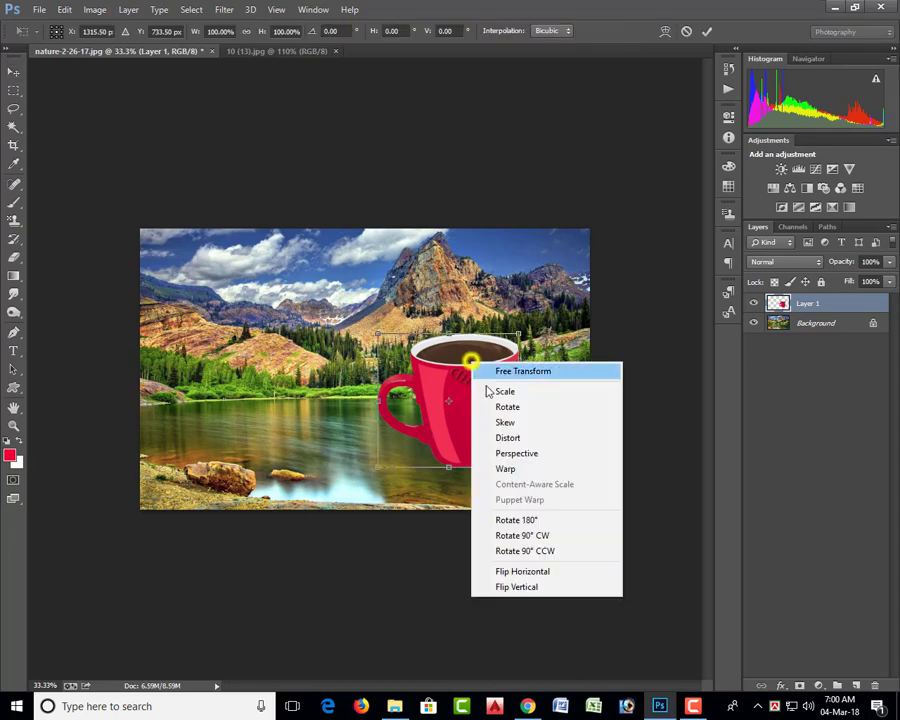
pyautogui.click(543, 572)
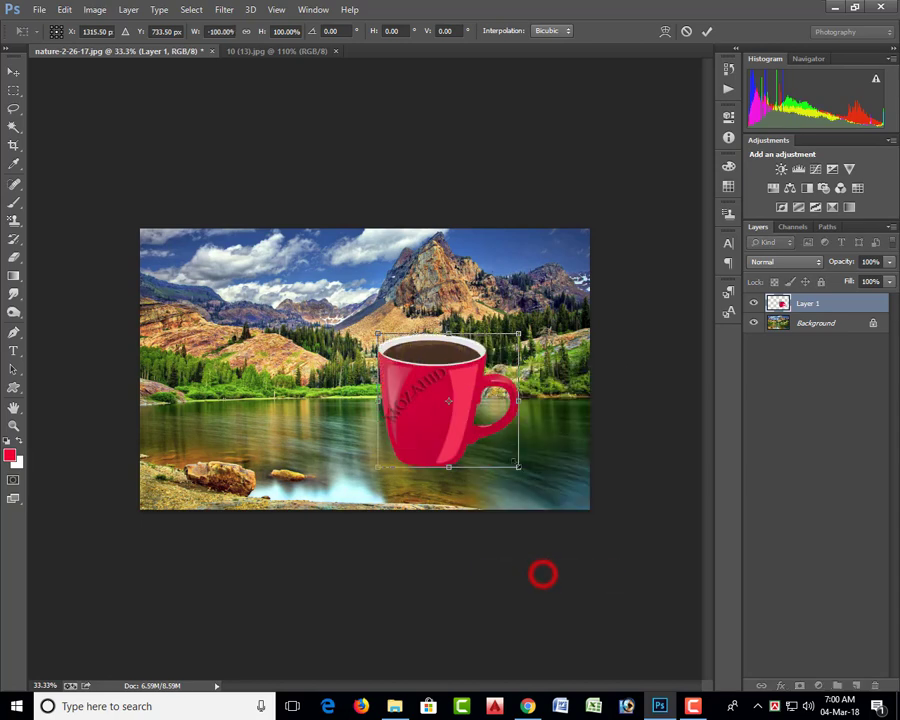
# Try flipping the mug vertically within the transform, and undo the vertical flip
pyautogui.rightClick(450, 358)
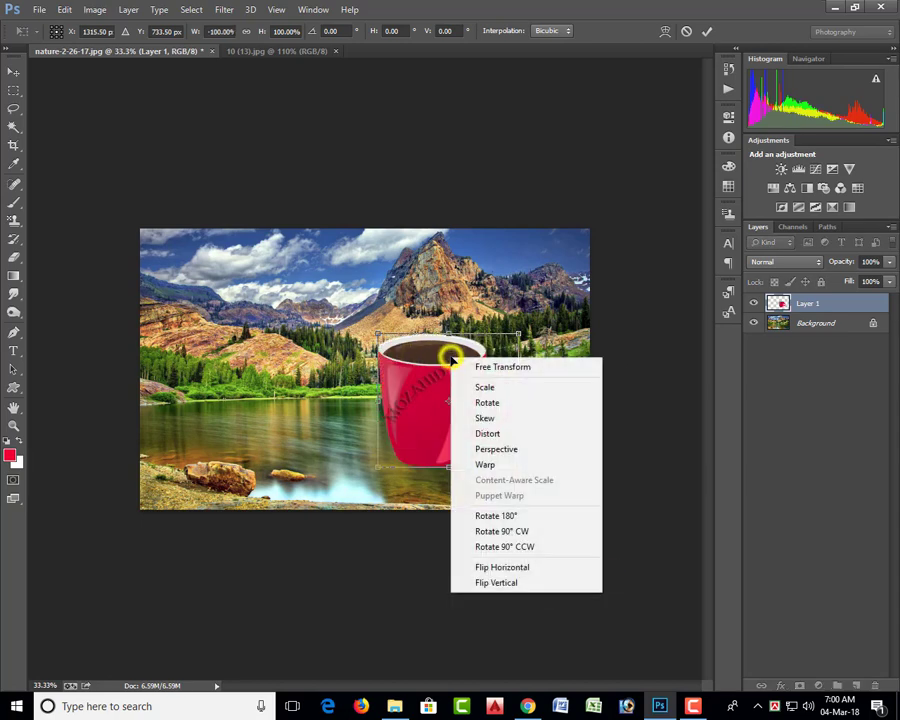
pyautogui.click(498, 584)
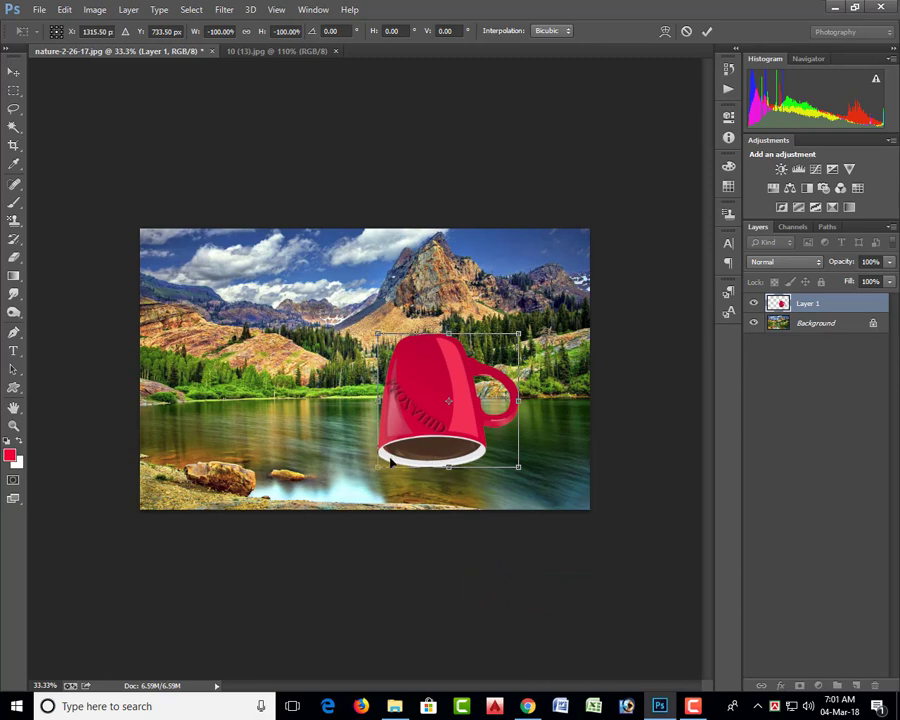
pyautogui.hotkey('ctrl', 'z')
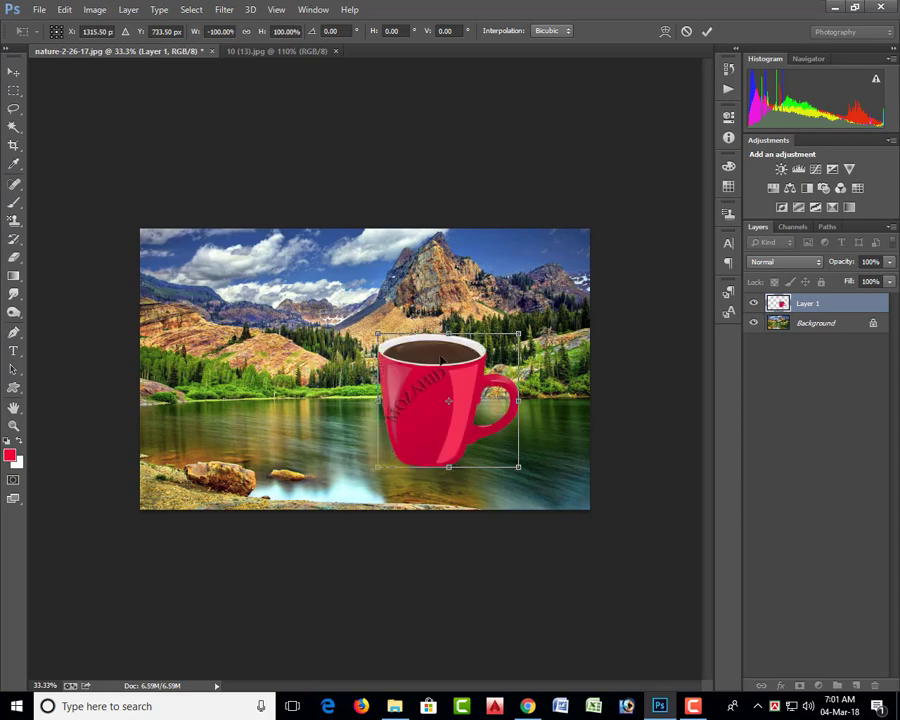
# Rotate the mug 90° clockwise twice so that it stands upside down
pyautogui.rightClick(441, 360)
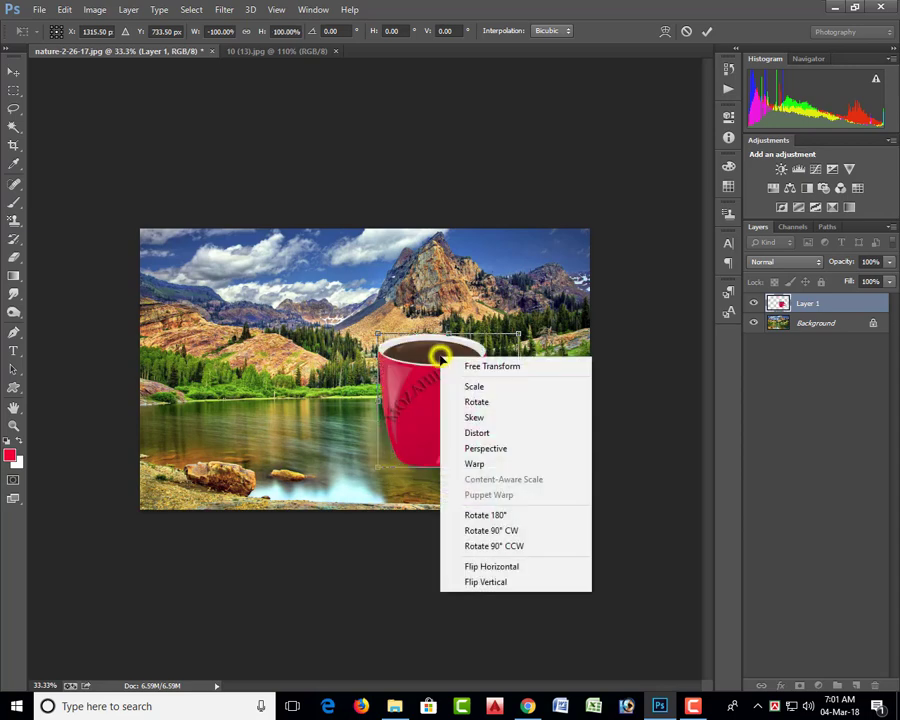
pyautogui.click(487, 531)
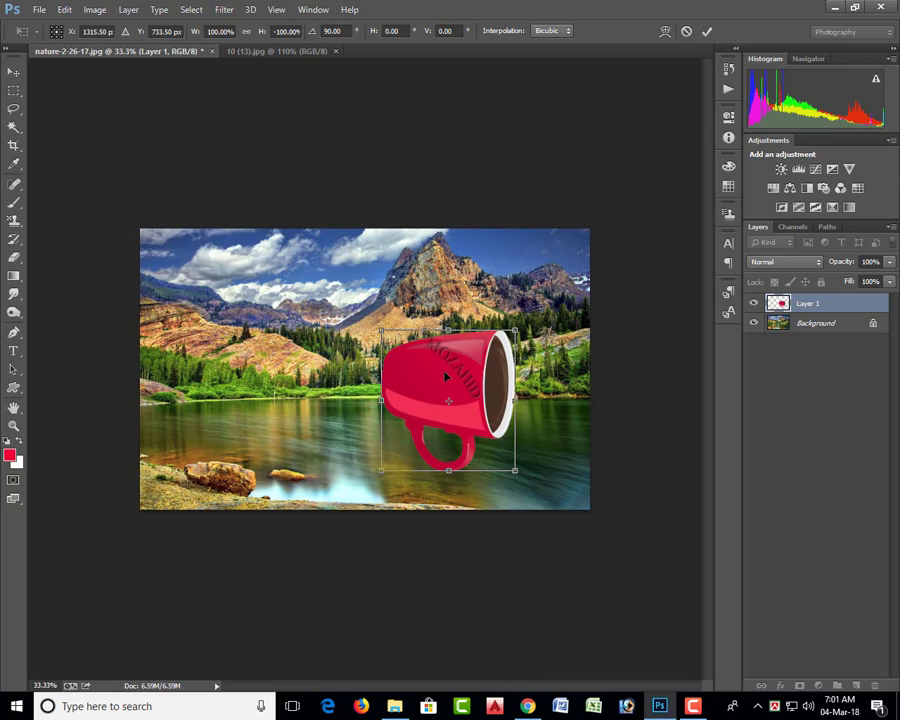
pyautogui.rightClick(445, 374)
pyautogui.click(485, 547)
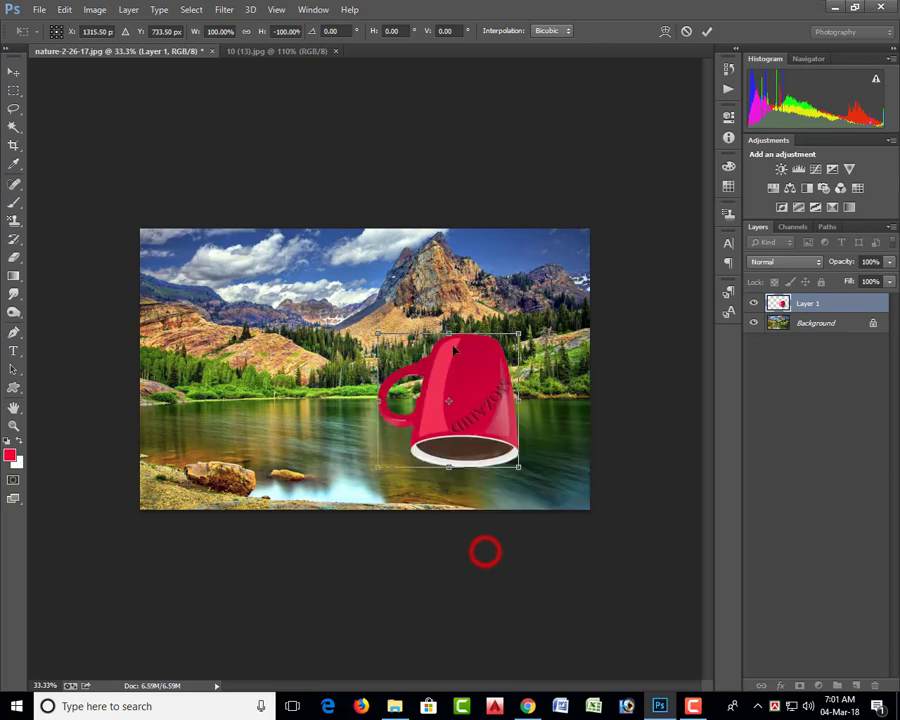
# Rotate the mug 90° counter-clockwise twice so that it stands upright
pyautogui.rightClick(453, 348)
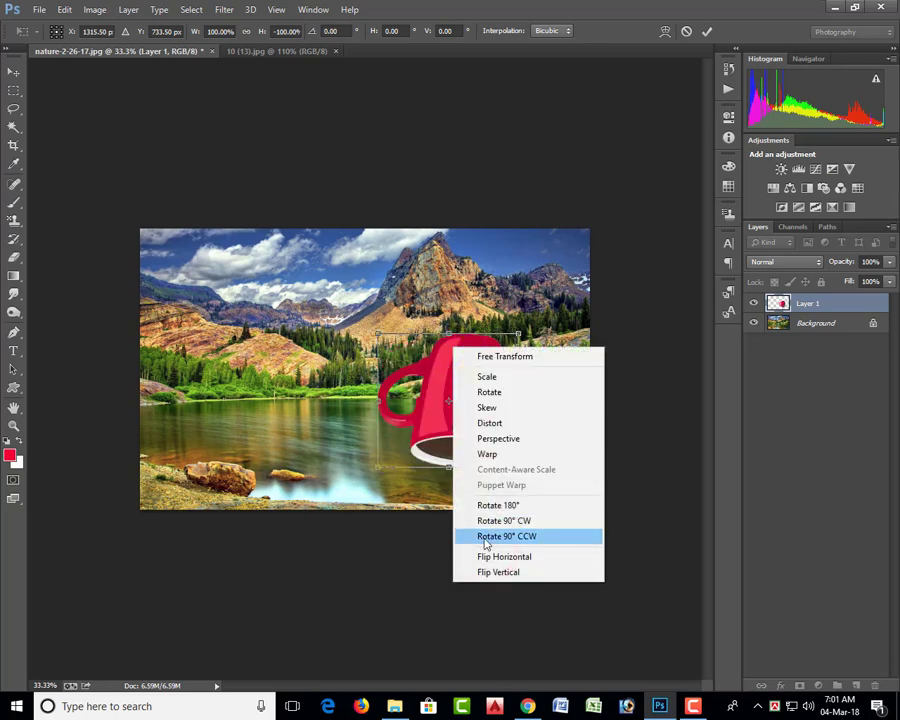
pyautogui.click(483, 536)
pyautogui.rightClick(458, 370)
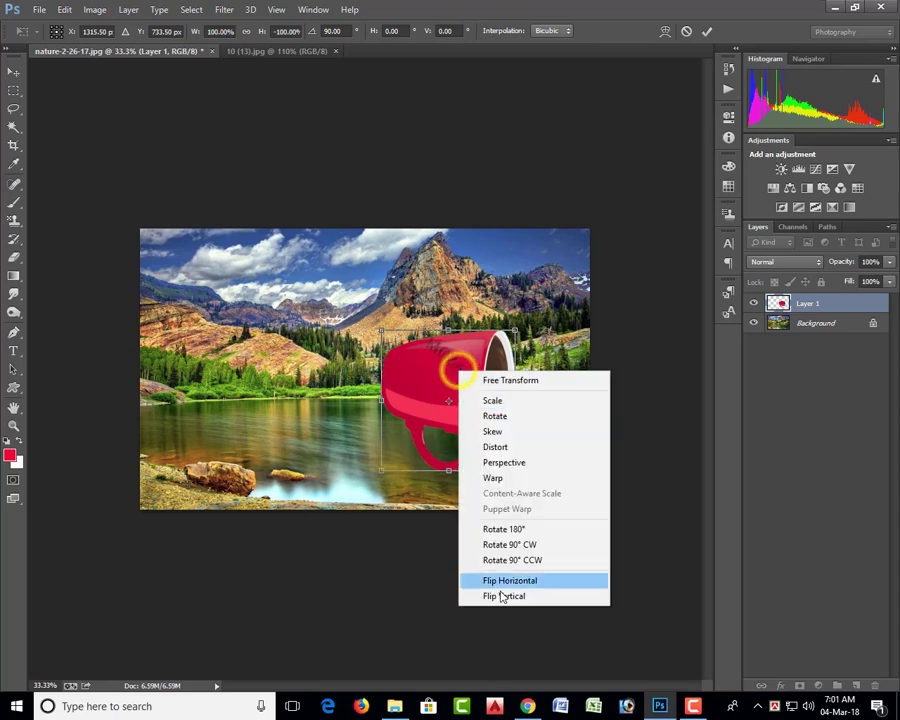
pyautogui.click(505, 558)
# Rotate the mug by 180° twice within the active transform
pyautogui.rightClick(469, 403)
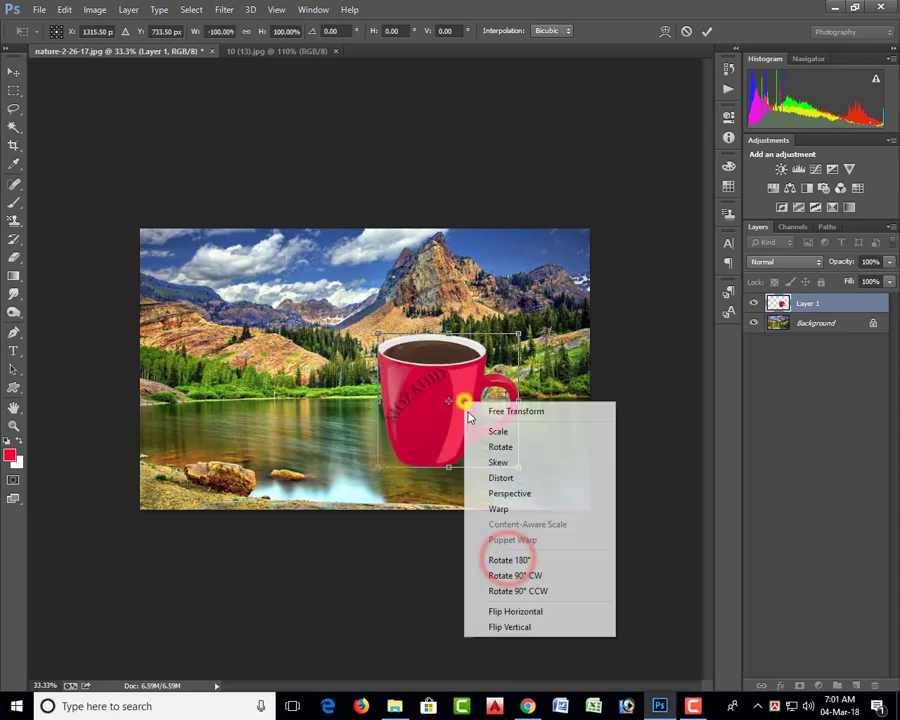
pyautogui.click(508, 556)
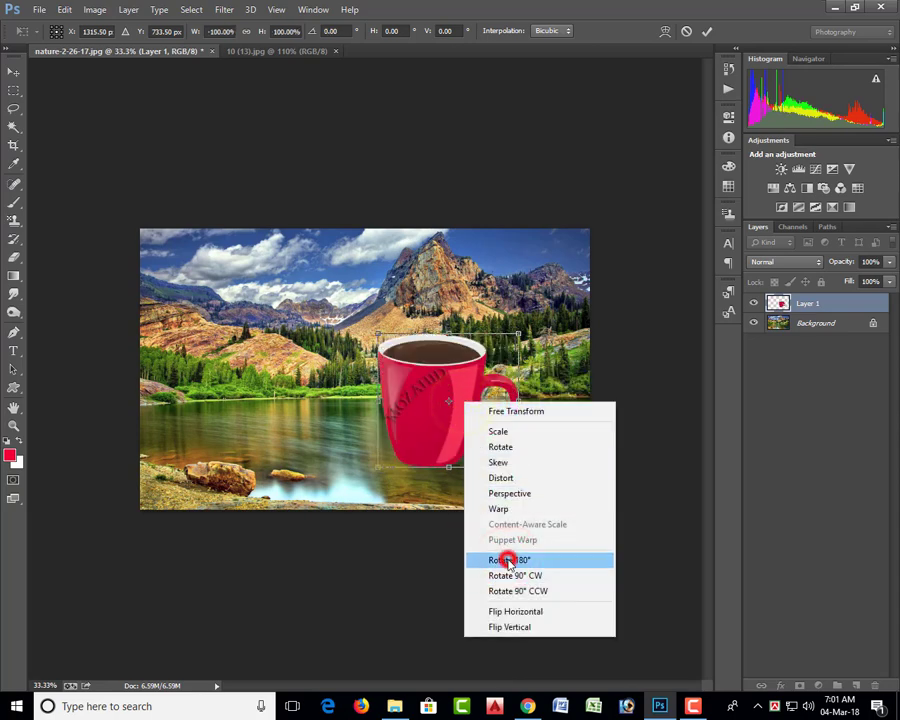
pyautogui.rightClick(486, 365)
pyautogui.click(532, 524)
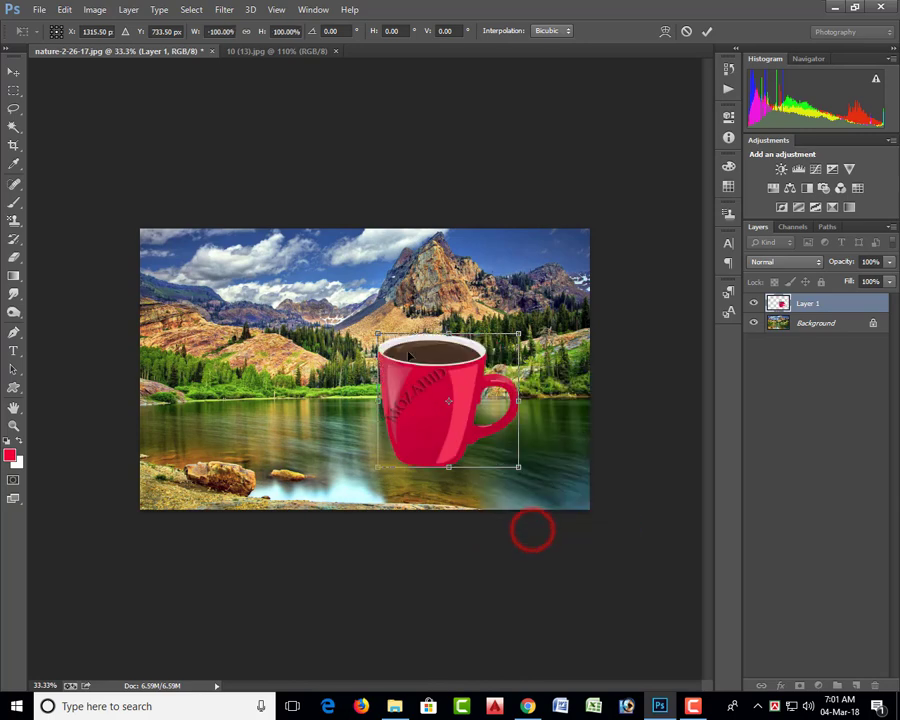
# Warp the mug outward on both sides into a wide, rounded bowl shape and apply the transform
pyautogui.rightClick(436, 388)
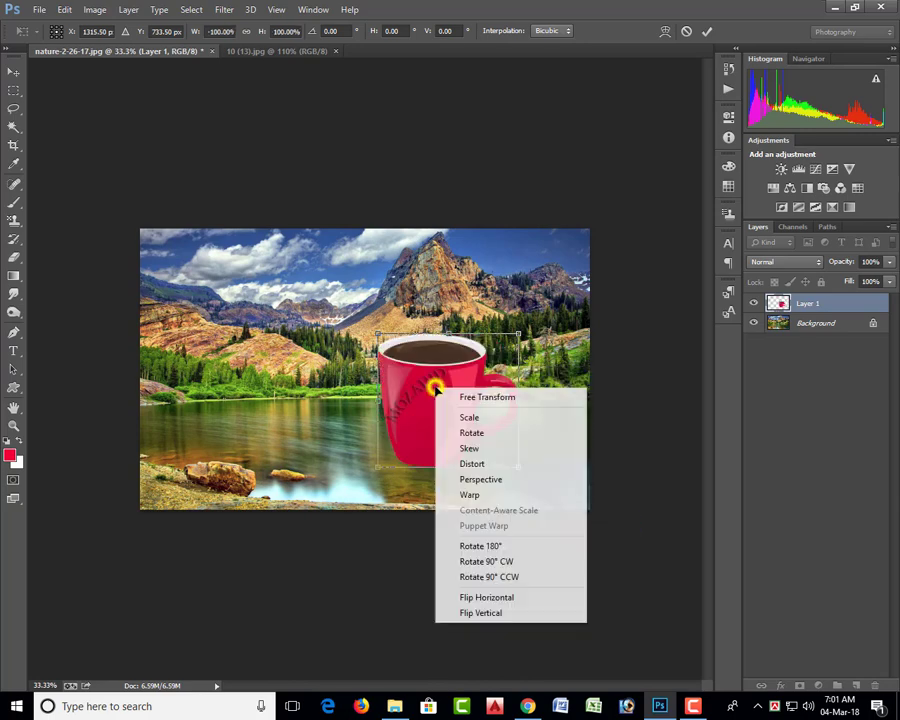
pyautogui.click(481, 497)
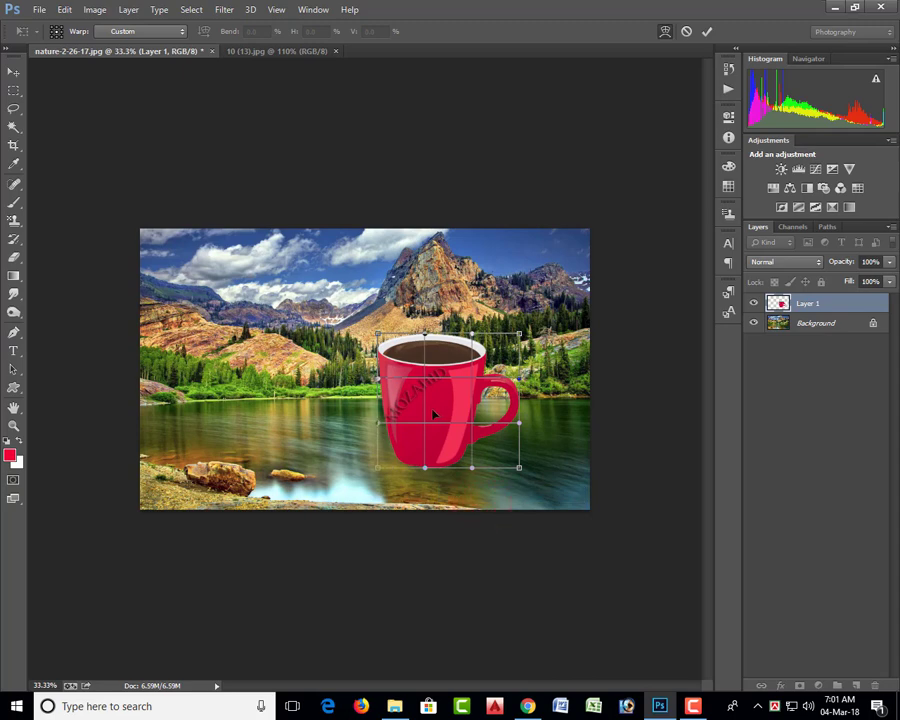
pyautogui.moveTo(423, 420); pyautogui.dragTo(270, 358)
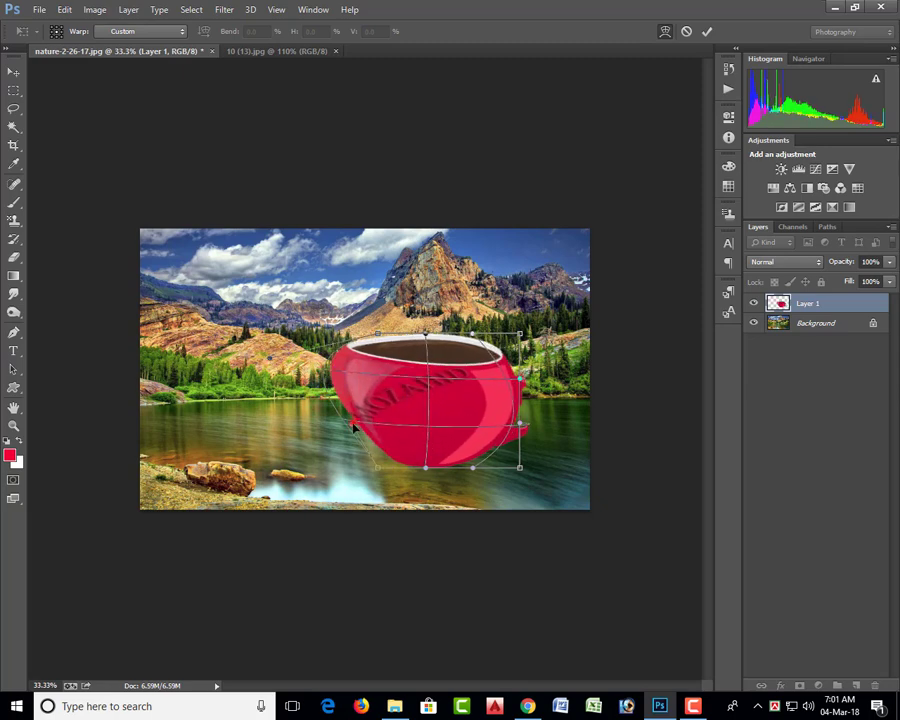
pyautogui.moveTo(353, 424); pyautogui.dragTo(317, 475)
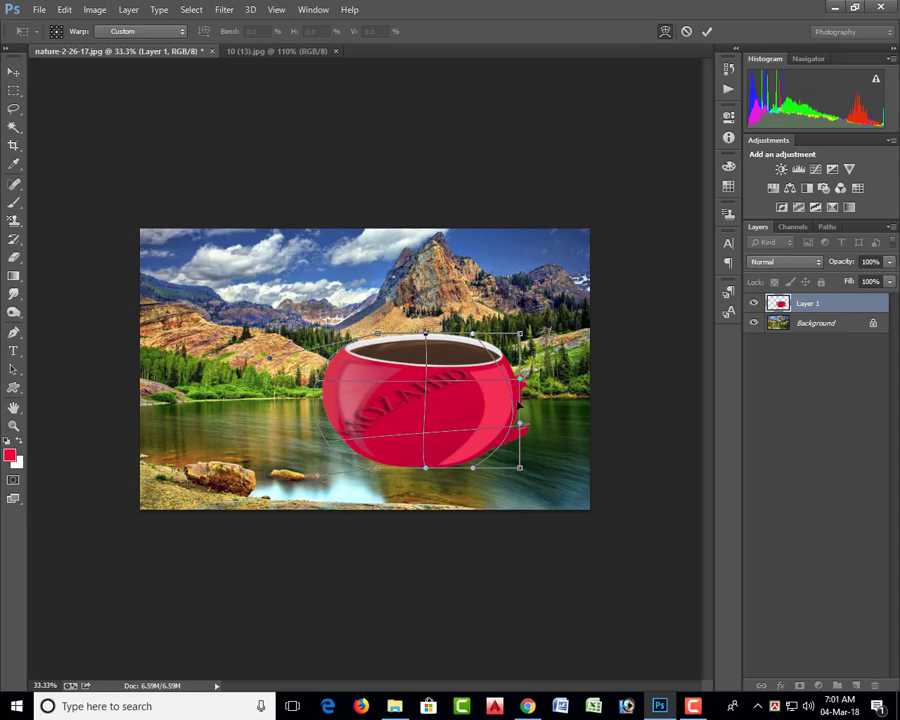
pyautogui.moveTo(520, 379); pyautogui.dragTo(555, 370)
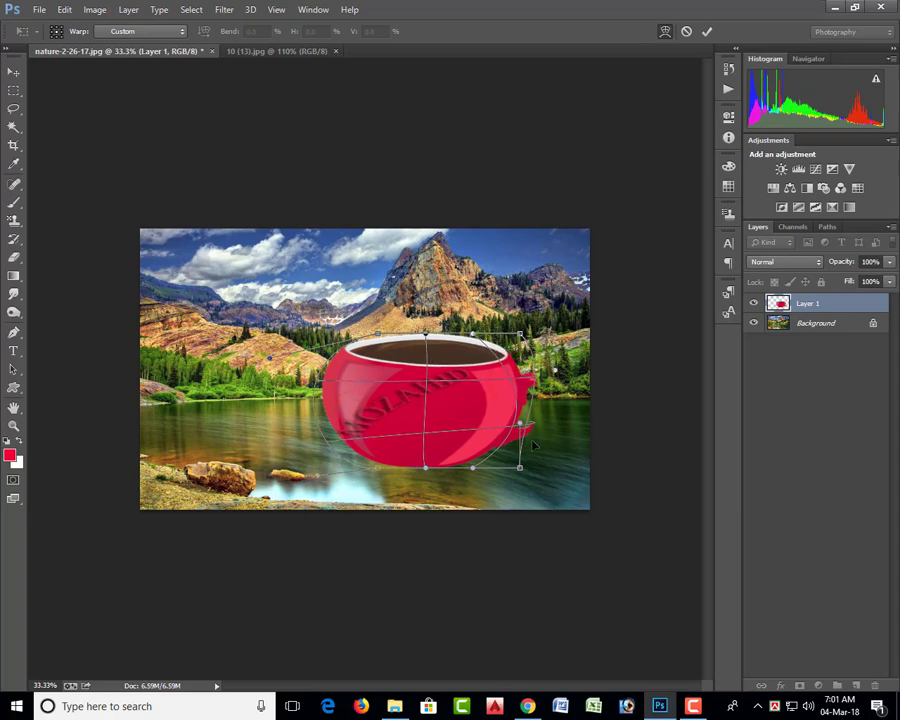
pyautogui.moveTo(520, 467); pyautogui.dragTo(569, 467)
pyautogui.moveTo(426, 390)
pyautogui.mouseDown()
pyautogui.moveTo(462, 398)
pyautogui.moveTo(432, 402)
pyautogui.moveTo(456, 446)
pyautogui.moveTo(435, 411)
pyautogui.mouseUp()
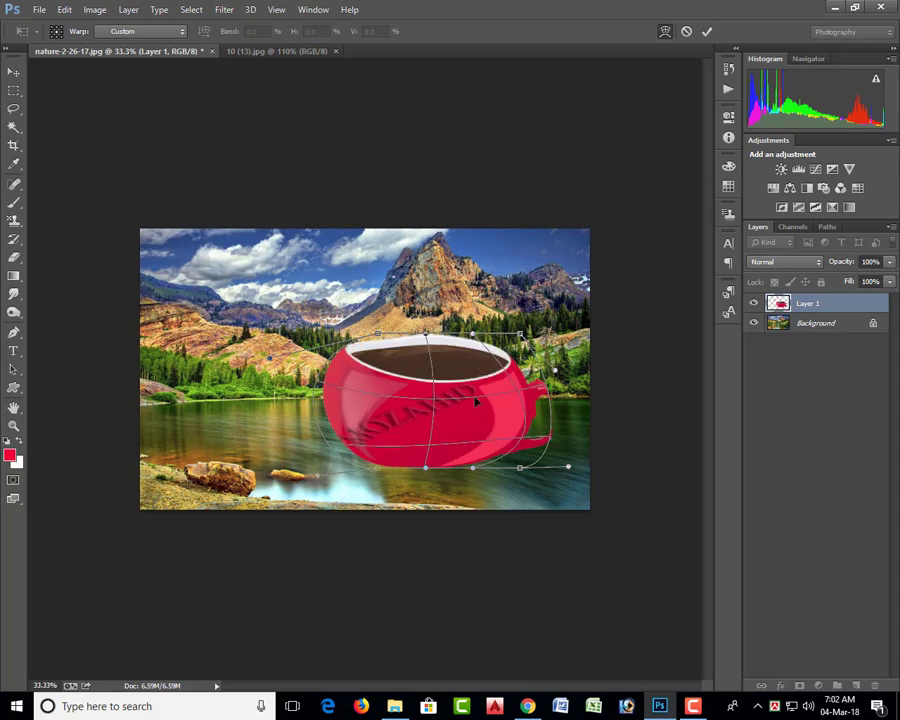
pyautogui.moveTo(474, 402); pyautogui.dragTo(476, 401)
pyautogui.press('Return')
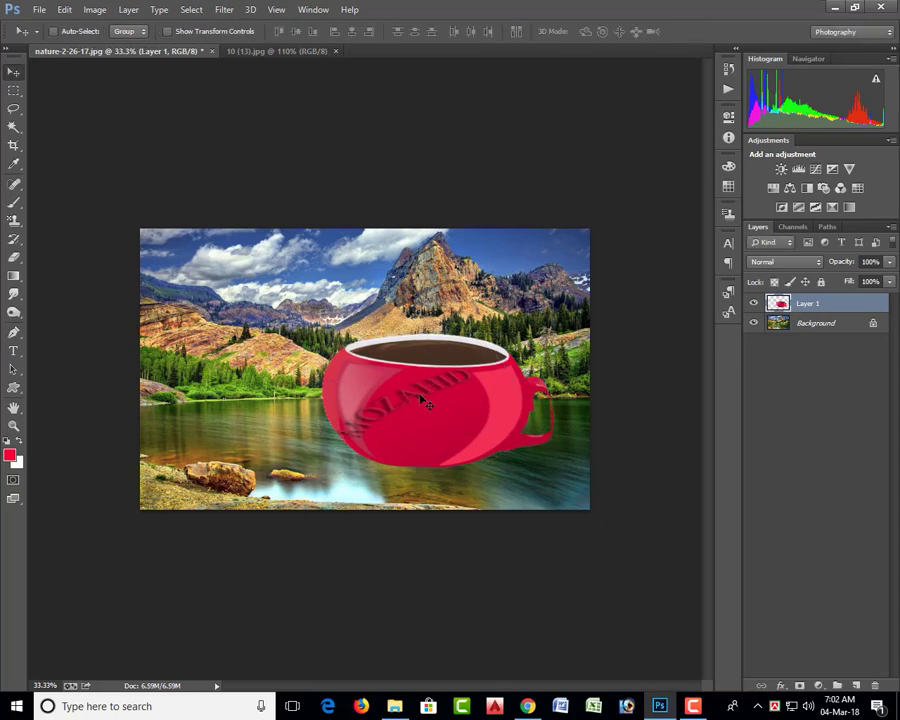
# Undo the applied warp transform on the mug layer
pyautogui.hotkey('ctrl', 'z')
pyautogui.rightClick(480, 378)
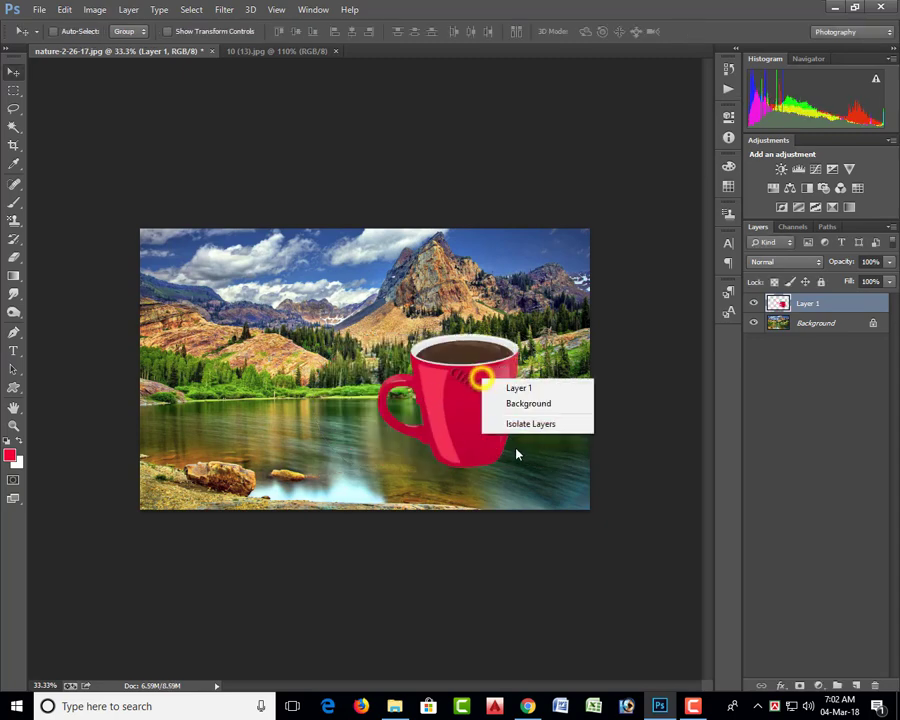
pyautogui.press('Escape')
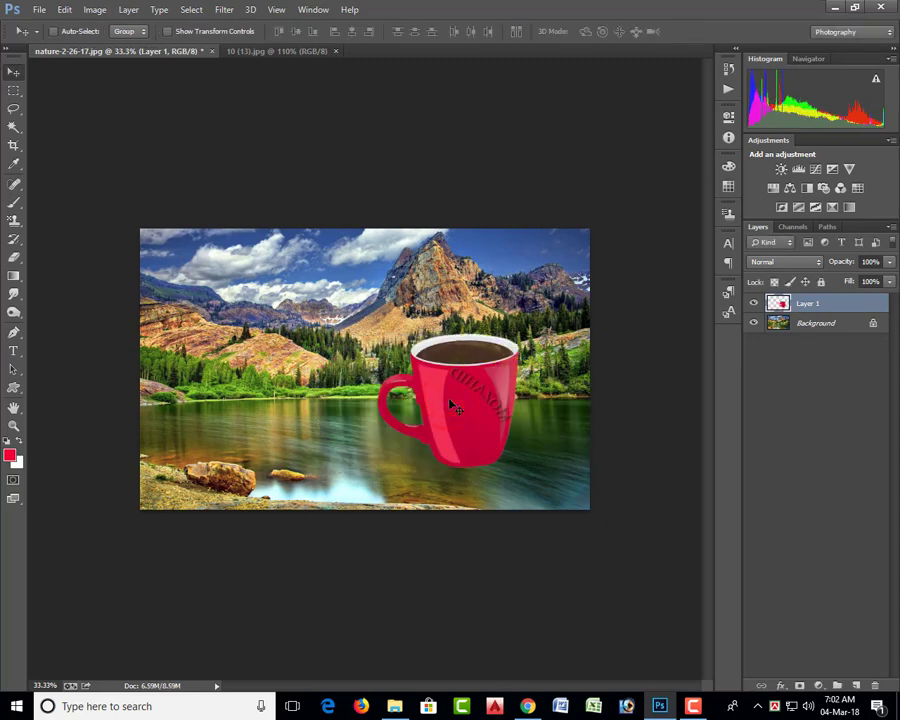
# Use a Perspective transform on the mug layer to pull its upper corners inward, narrowing the rim
pyautogui.hotkey('ctrl', 't')
pyautogui.rightClick(449, 403)
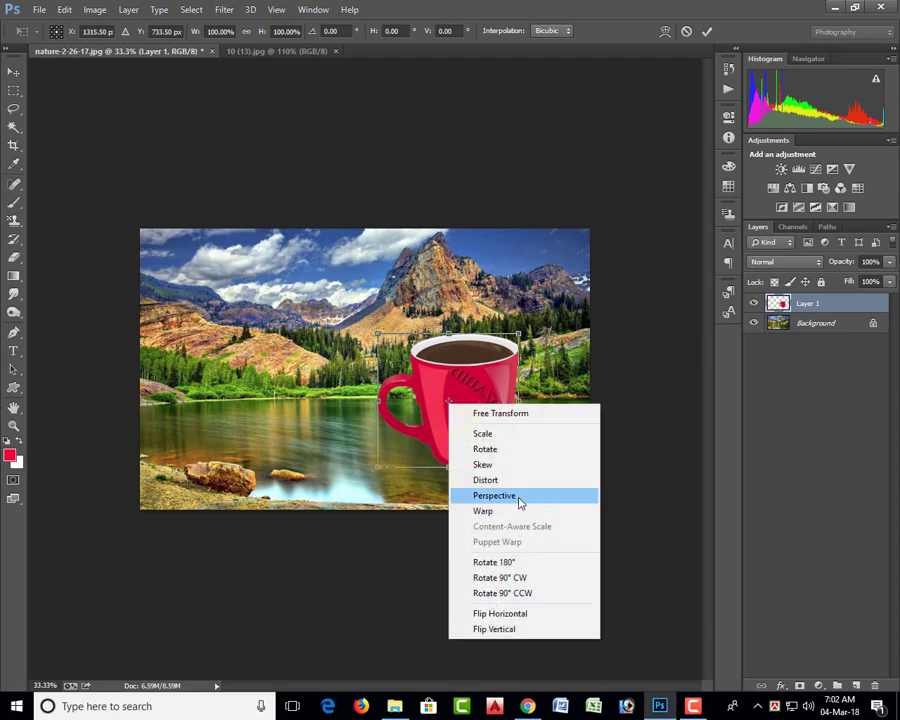
pyautogui.click(517, 495)
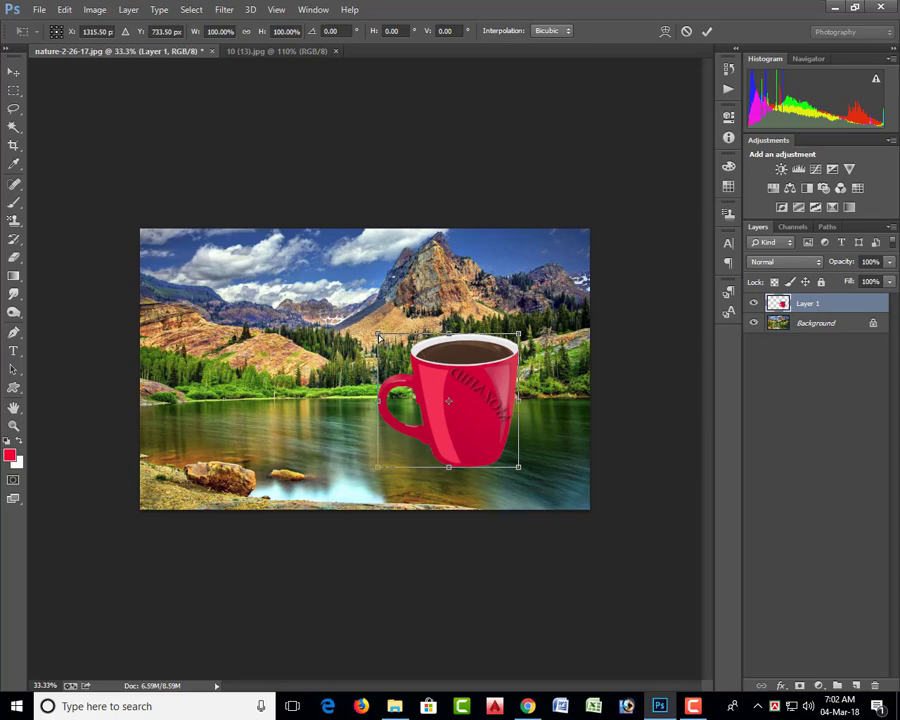
pyautogui.moveTo(378, 336); pyautogui.dragTo(434, 348)
pyautogui.moveTo(445, 349); pyautogui.dragTo(458, 364)
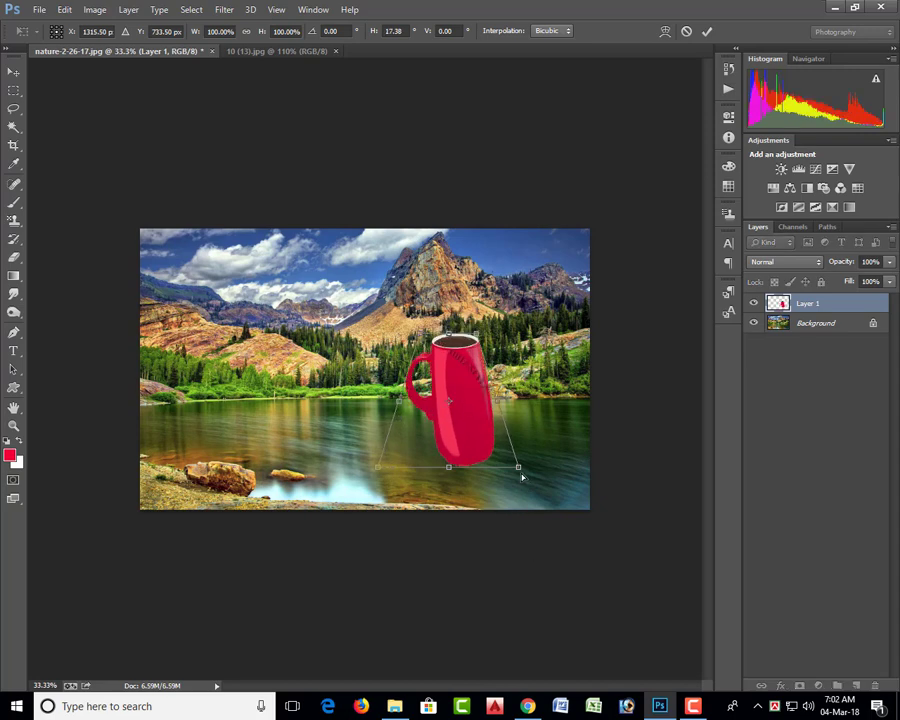
# Lower the mug's bottom-right corner slightly, spread its upper corners outward into a flared cup, and apply the perspective transform
pyautogui.moveTo(522, 477)
pyautogui.mouseDown()
pyautogui.moveTo(518, 468)
pyautogui.moveTo(546, 476)
pyautogui.moveTo(578, 468)
pyautogui.moveTo(518, 482)
pyautogui.mouseUp()
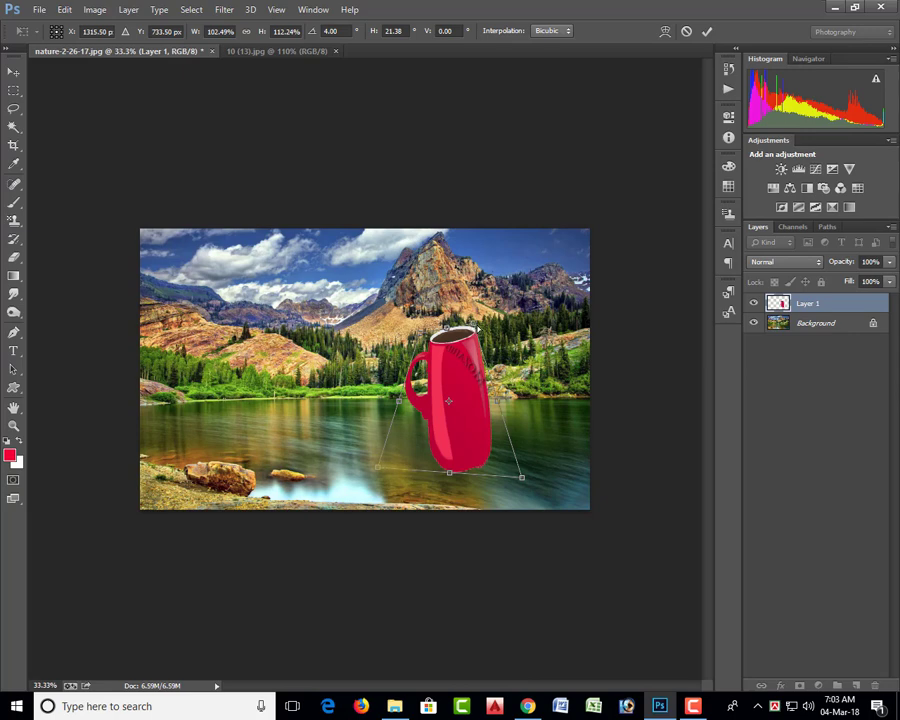
pyautogui.moveTo(477, 327); pyautogui.dragTo(619, 401)
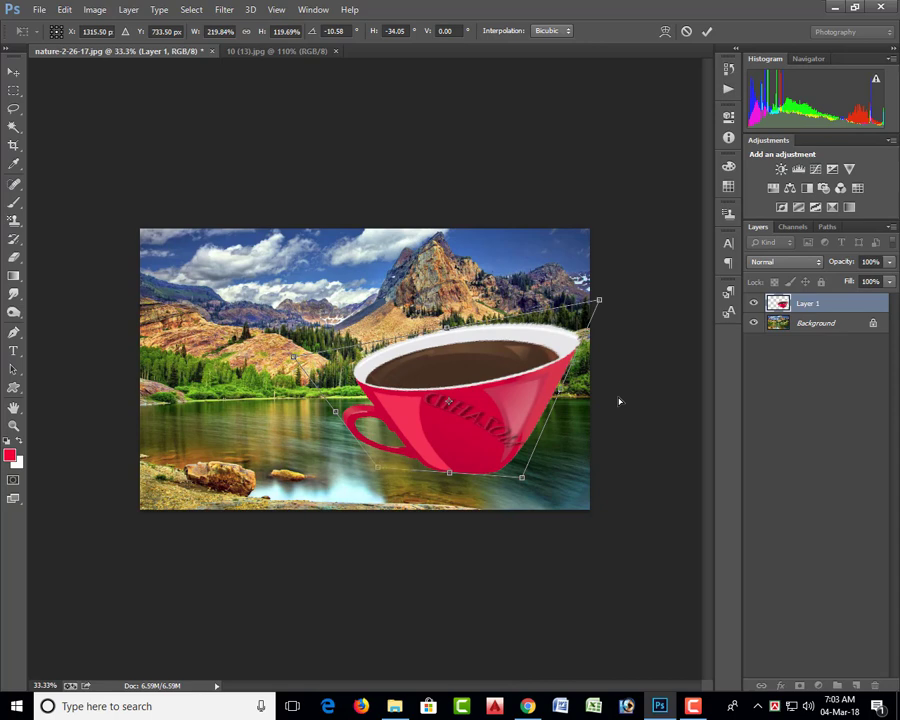
pyautogui.press('Return')
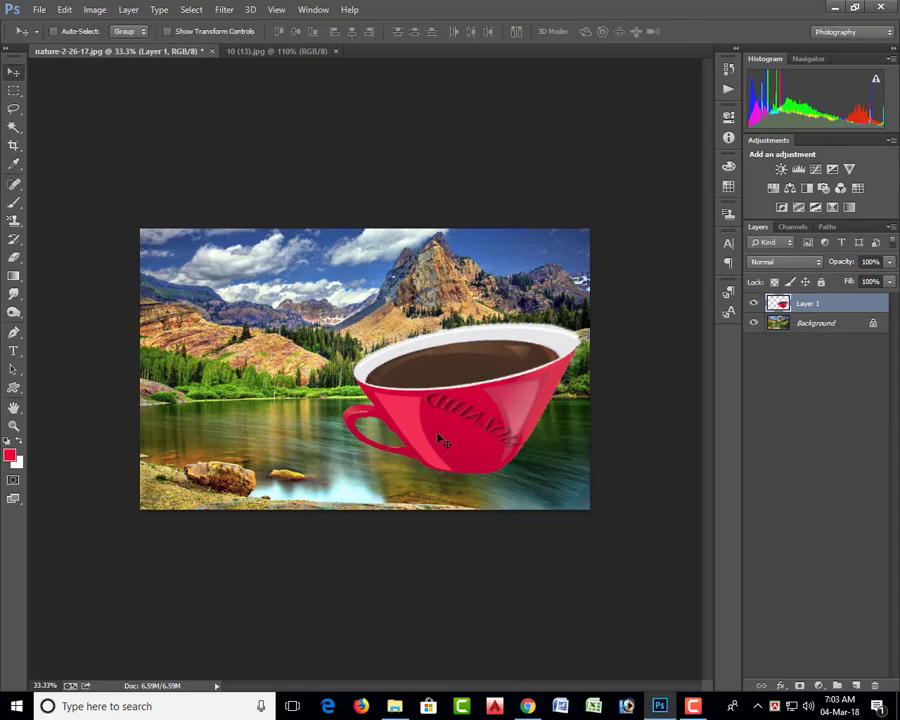
# Undo the applied perspective transform on the mug layer
pyautogui.hotkey('ctrl', 'z')
pyautogui.rightClick(448, 368)
pyautogui.click(465, 374)
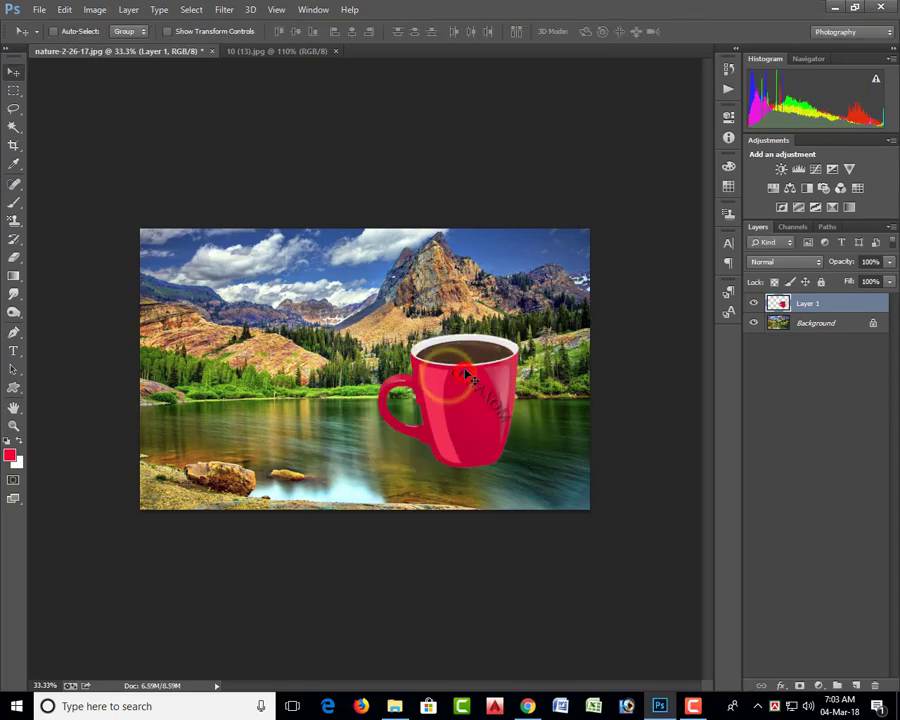
# Distort the mug into a wide bowl by pulling both upper corners outward, apply the transform, and undo it
pyautogui.hotkey('ctrl', 't')
pyautogui.rightClick(465, 370)
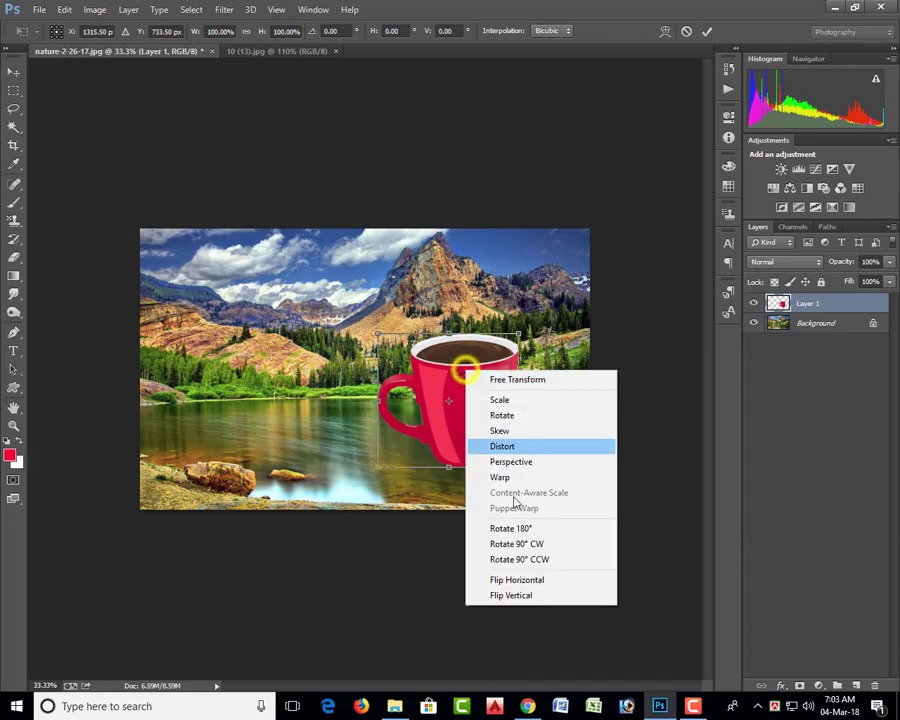
pyautogui.click(558, 448)
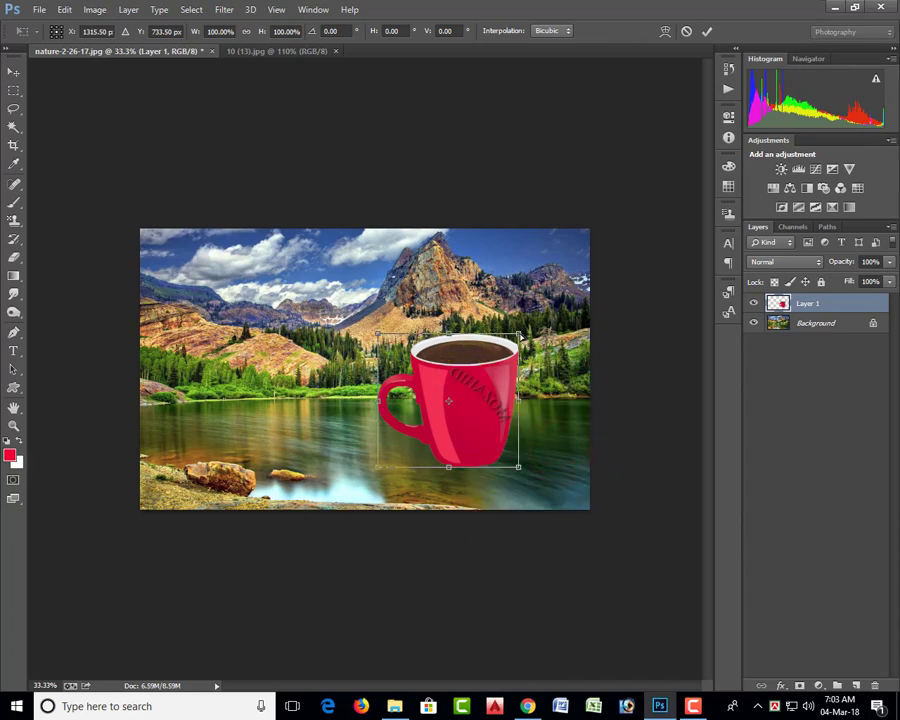
pyautogui.moveTo(518, 335)
pyautogui.mouseDown()
pyautogui.moveTo(545, 395)
pyautogui.moveTo(505, 440)
pyautogui.moveTo(485, 369)
pyautogui.moveTo(410, 376)
pyautogui.moveTo(420, 384)
pyautogui.moveTo(515, 350)
pyautogui.moveTo(596, 283)
pyautogui.moveTo(492, 378)
pyautogui.moveTo(512, 322)
pyautogui.moveTo(543, 299)
pyautogui.moveTo(563, 318)
pyautogui.moveTo(598, 258)
pyautogui.mouseUp()
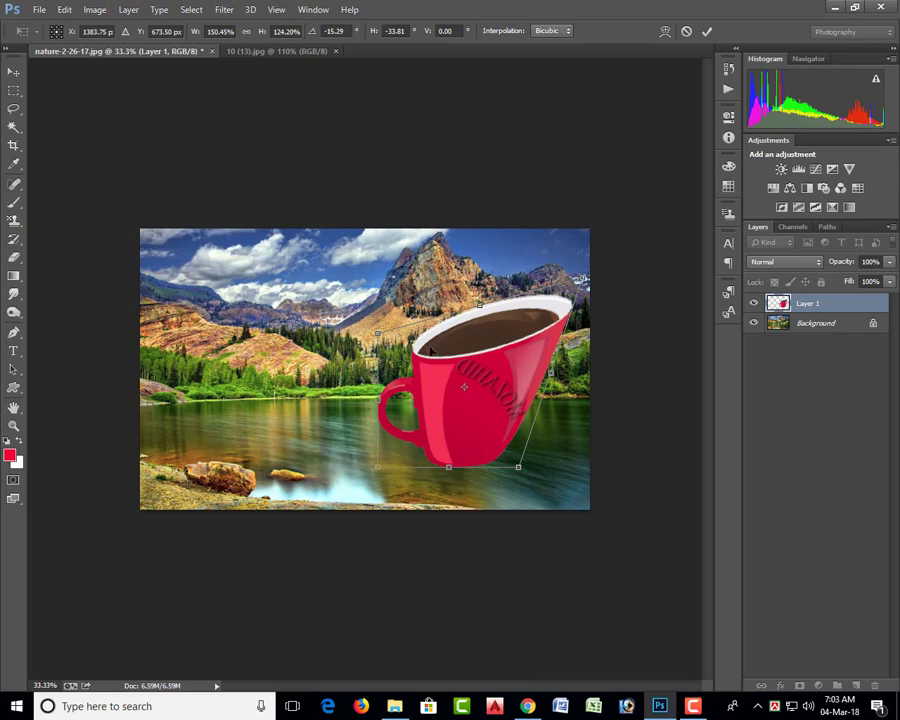
pyautogui.moveTo(378, 337); pyautogui.dragTo(140, 318)
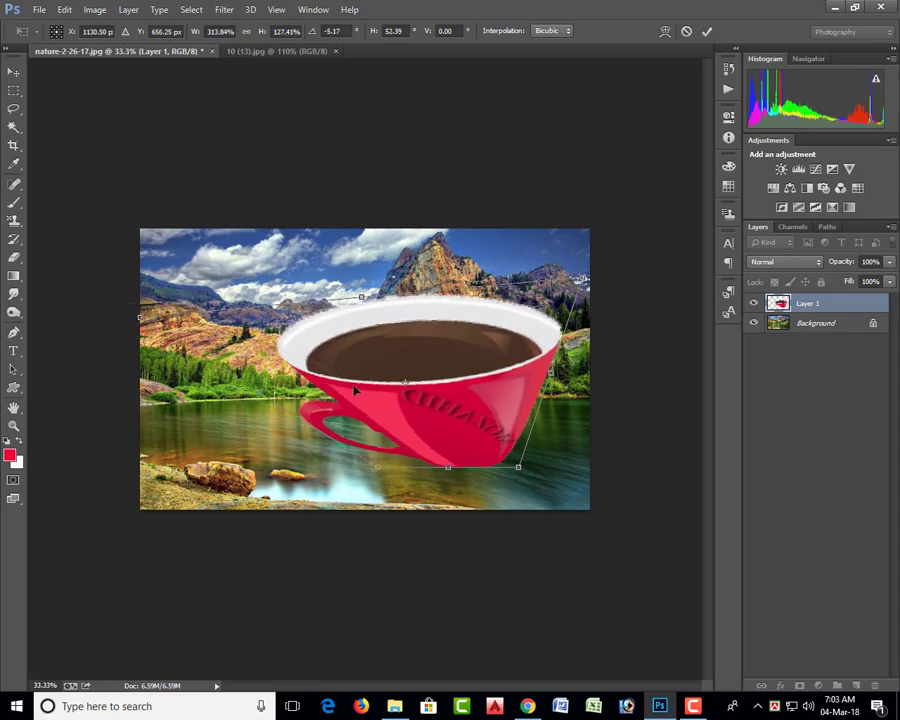
pyautogui.press('Return')
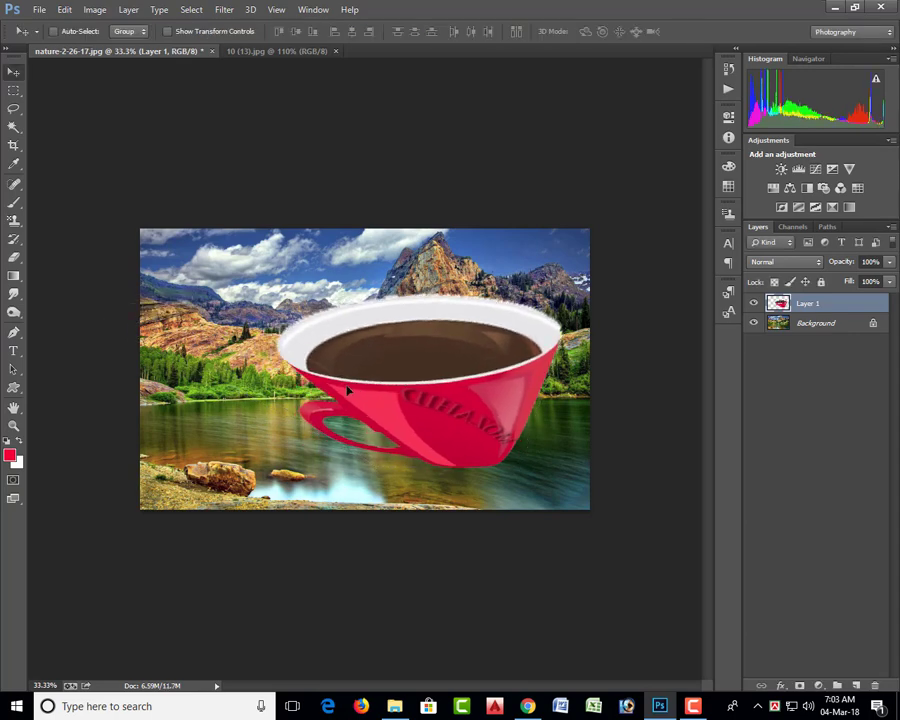
pyautogui.hotkey('ctrl', 'z')
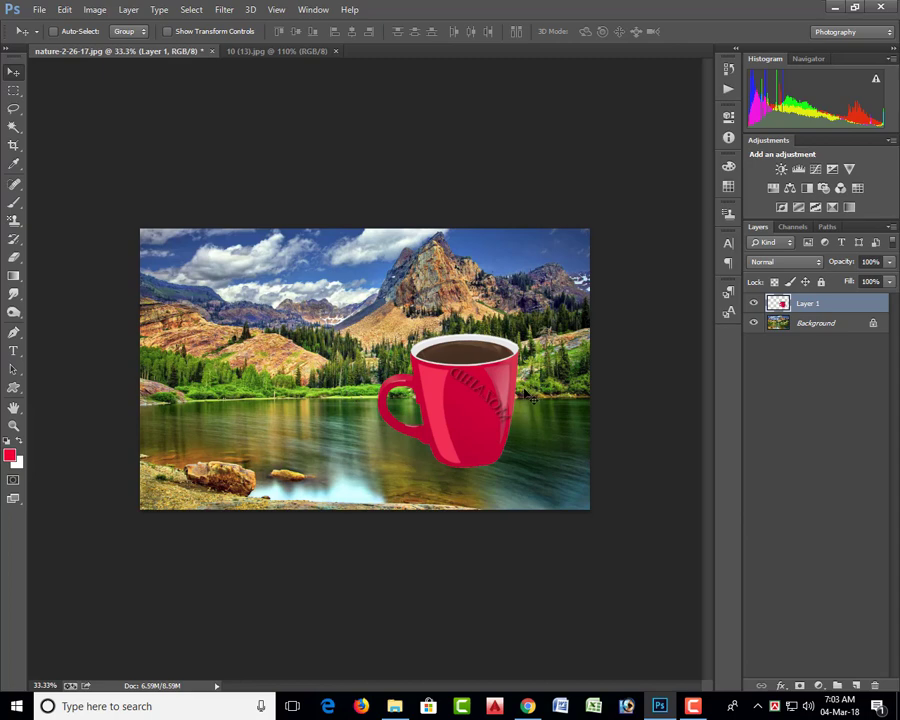
# Skew the mug's upper-right corner inward by about 31° horizontally and undo the skew within the transform
pyautogui.hotkey('ctrl', 't')
pyautogui.rightClick(467, 383)
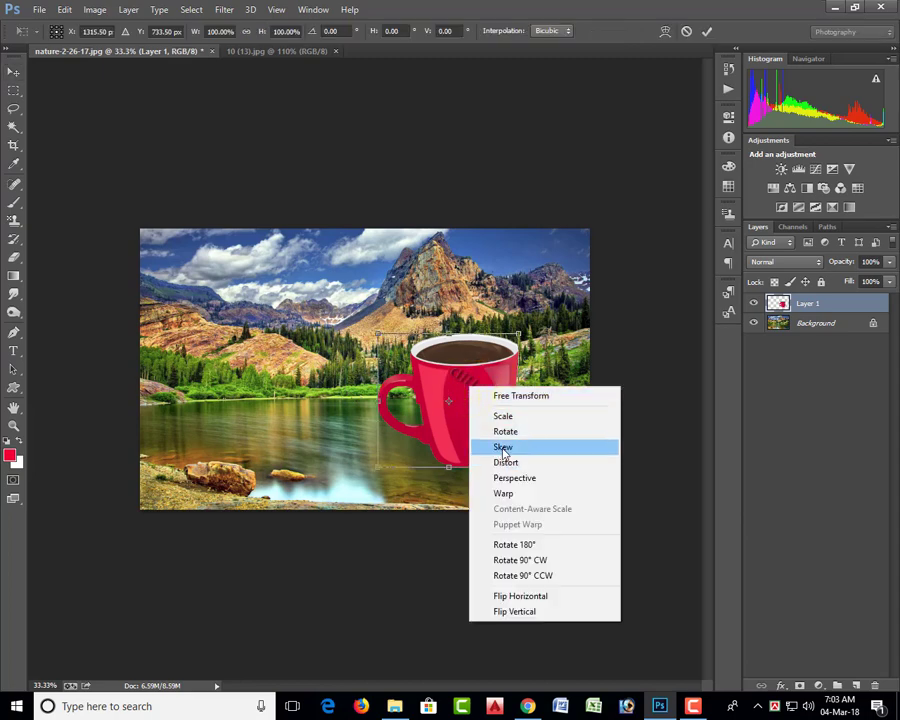
pyautogui.click(503, 447)
pyautogui.moveTo(518, 337); pyautogui.dragTo(437, 380)
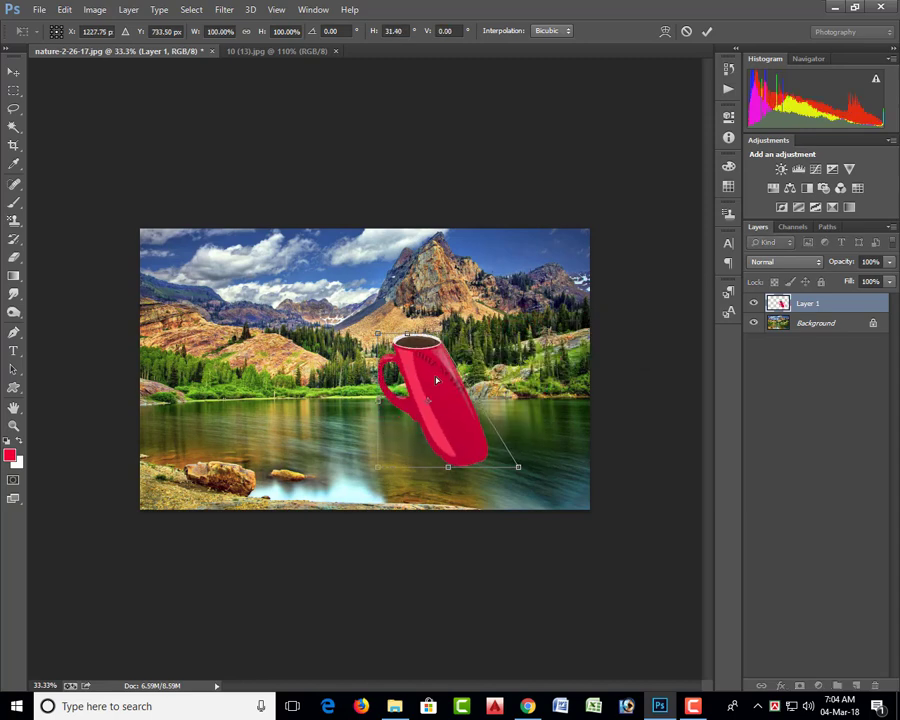
pyautogui.hotkey('ctrl', 'z')
# Try rotating the mug freely from its upper-right corner and apply the transform
pyautogui.rightClick(453, 370)
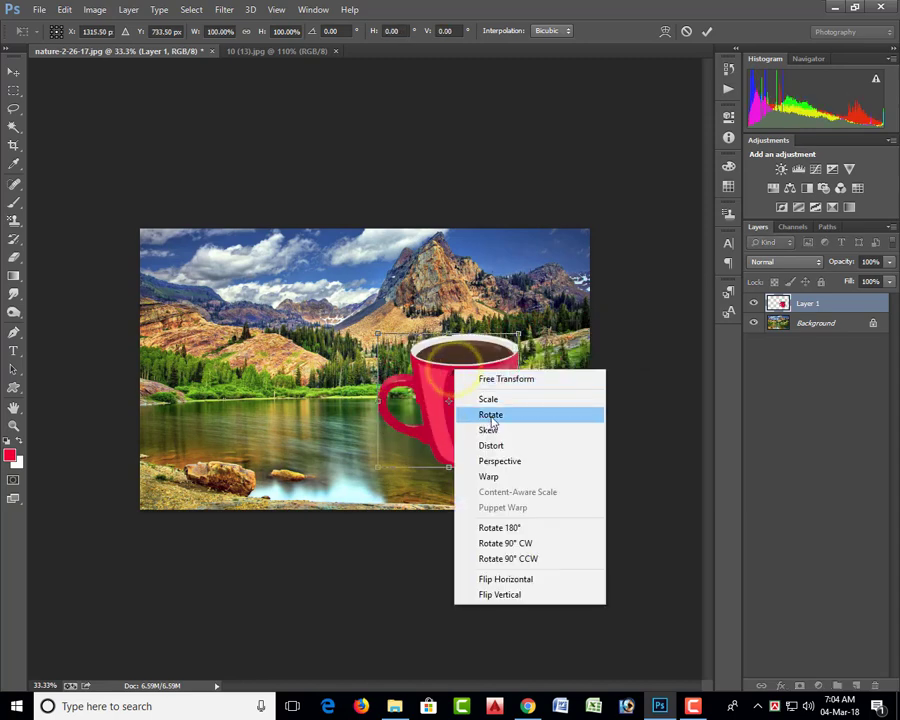
pyautogui.click(487, 412)
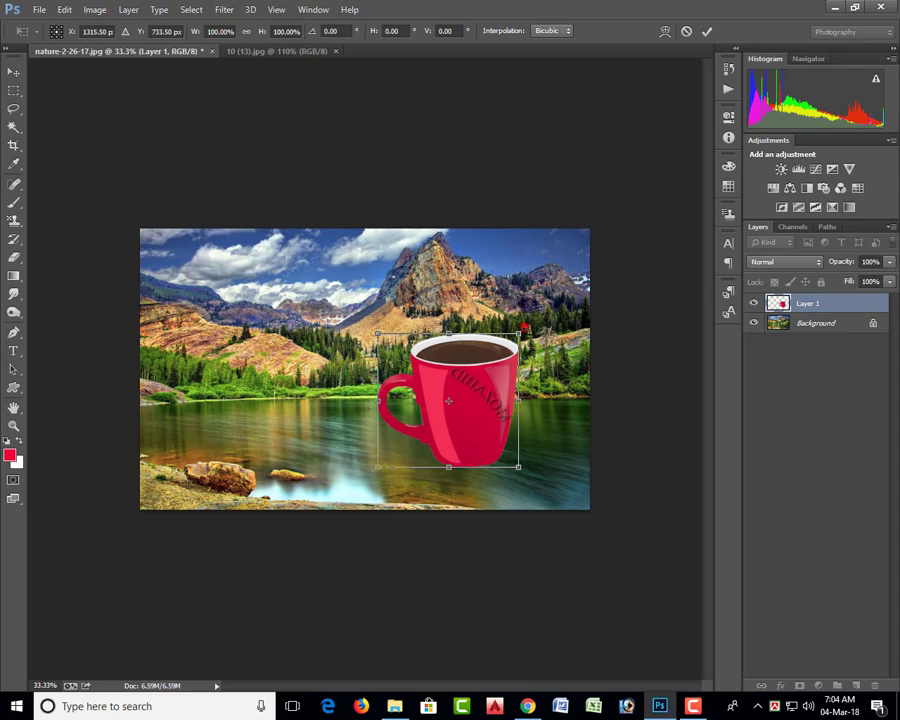
pyautogui.moveTo(525, 322); pyautogui.dragTo(524, 270)
pyautogui.press('Return')
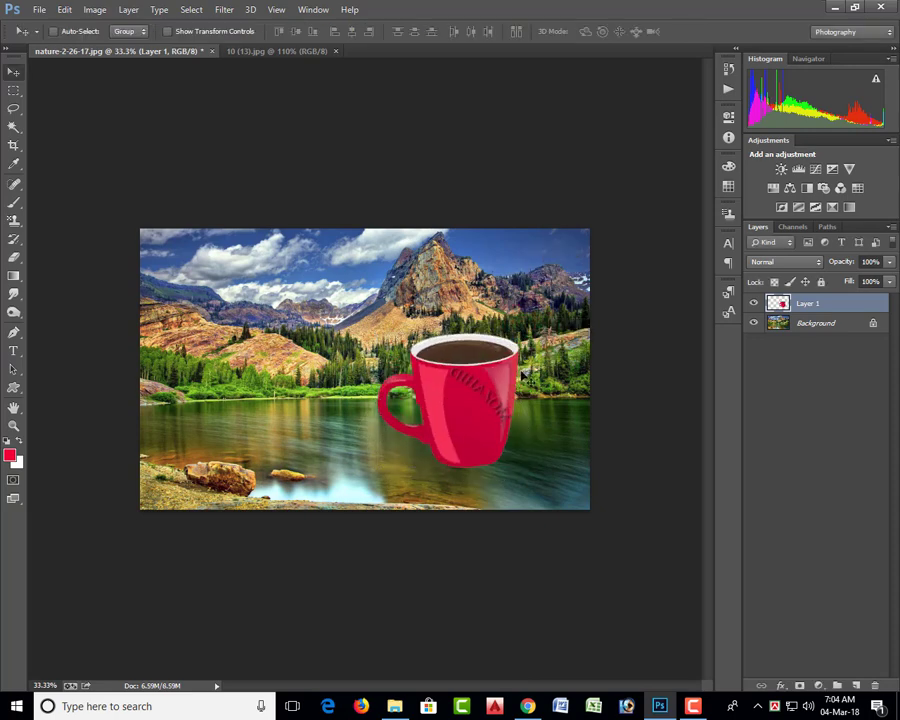